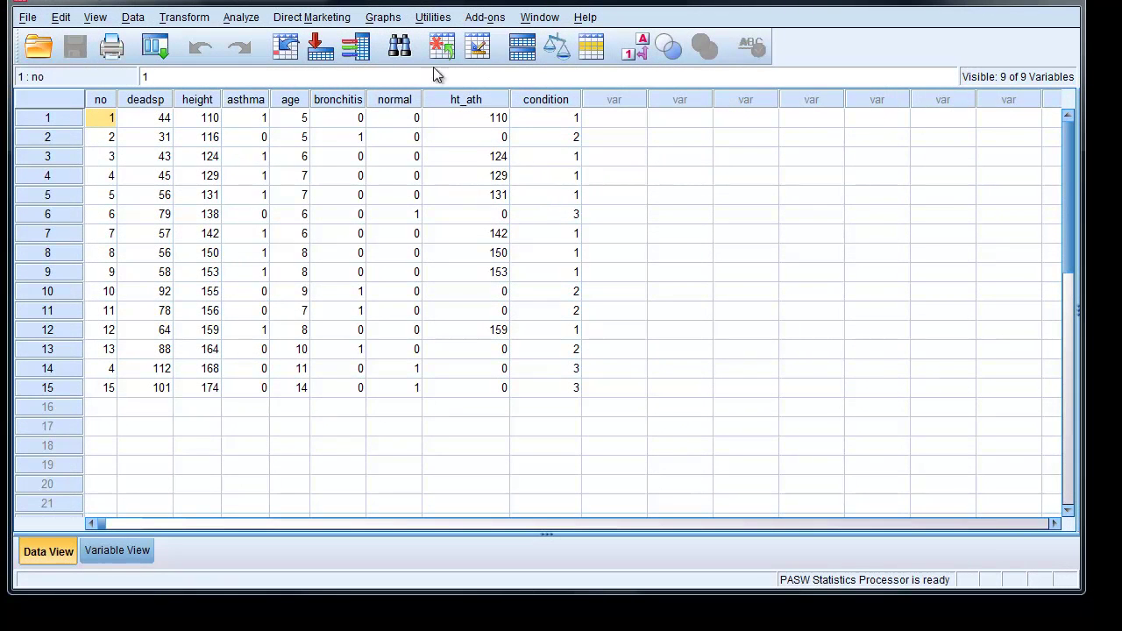
Step: Create a simple scatterplot with deadsp on the Y axis, height on the X axis, and markers set by asthma
left_click(383, 16)
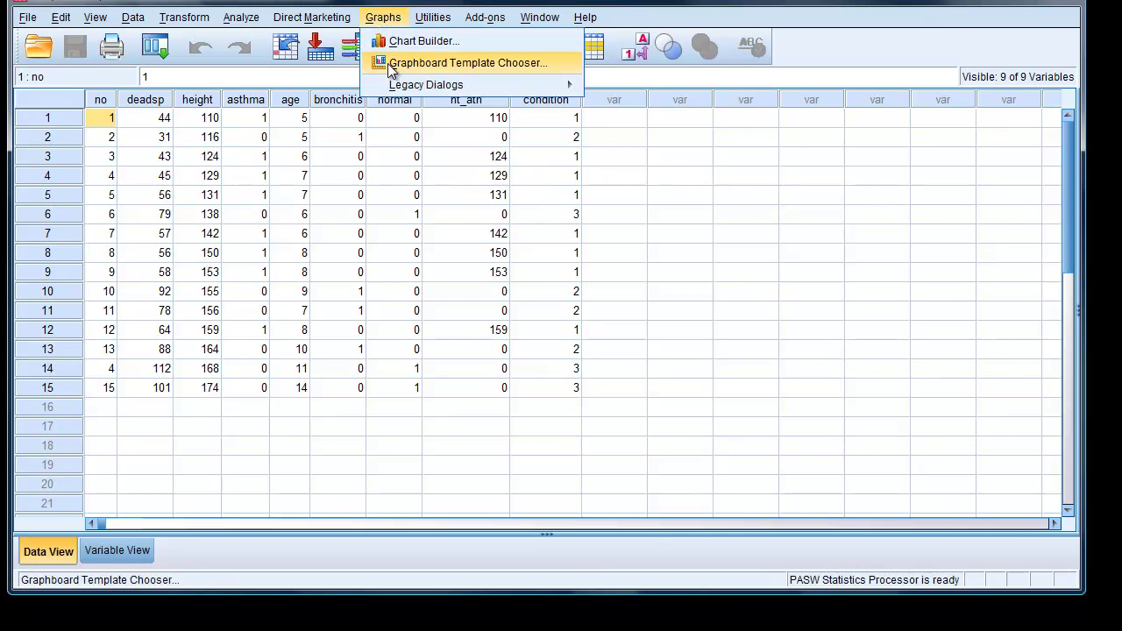
mouse_move(397, 88)
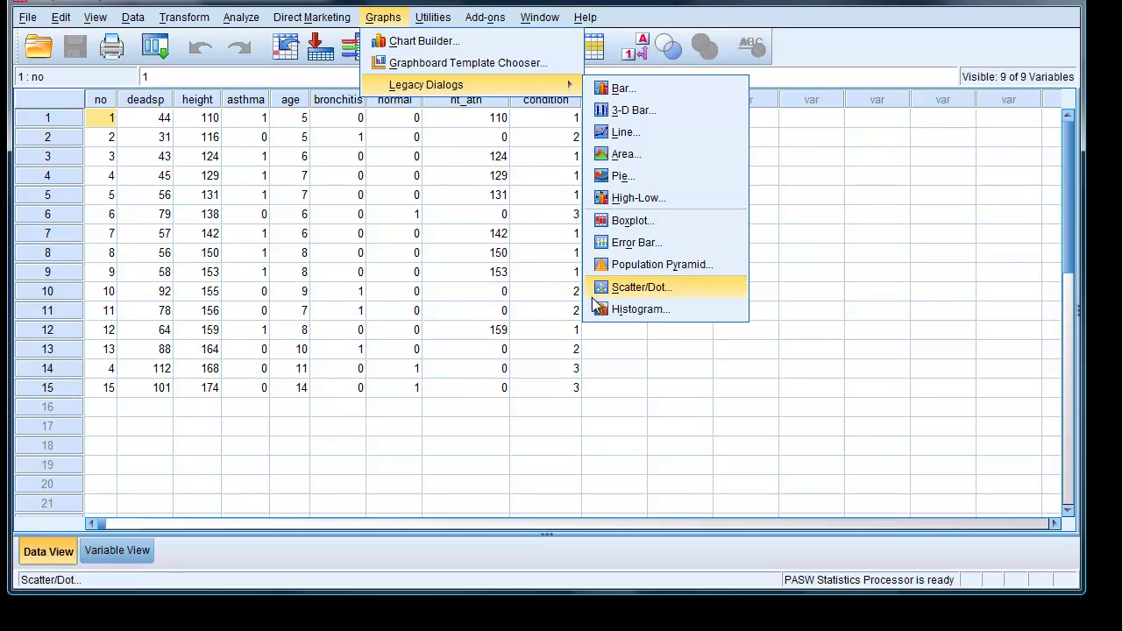
left_click(605, 287)
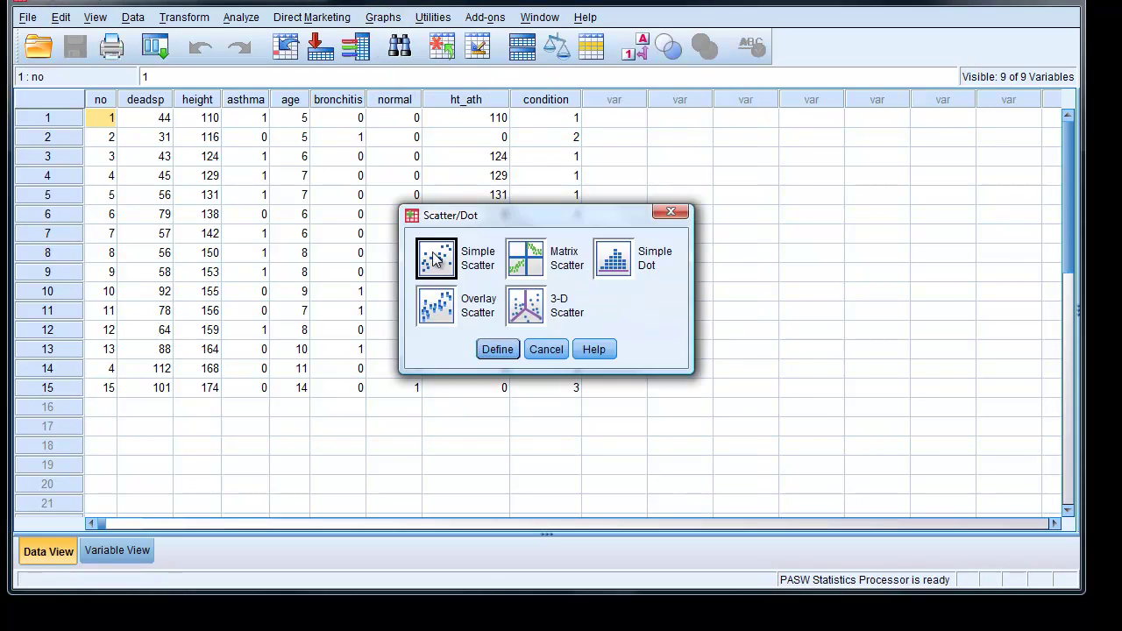
left_click(504, 351)
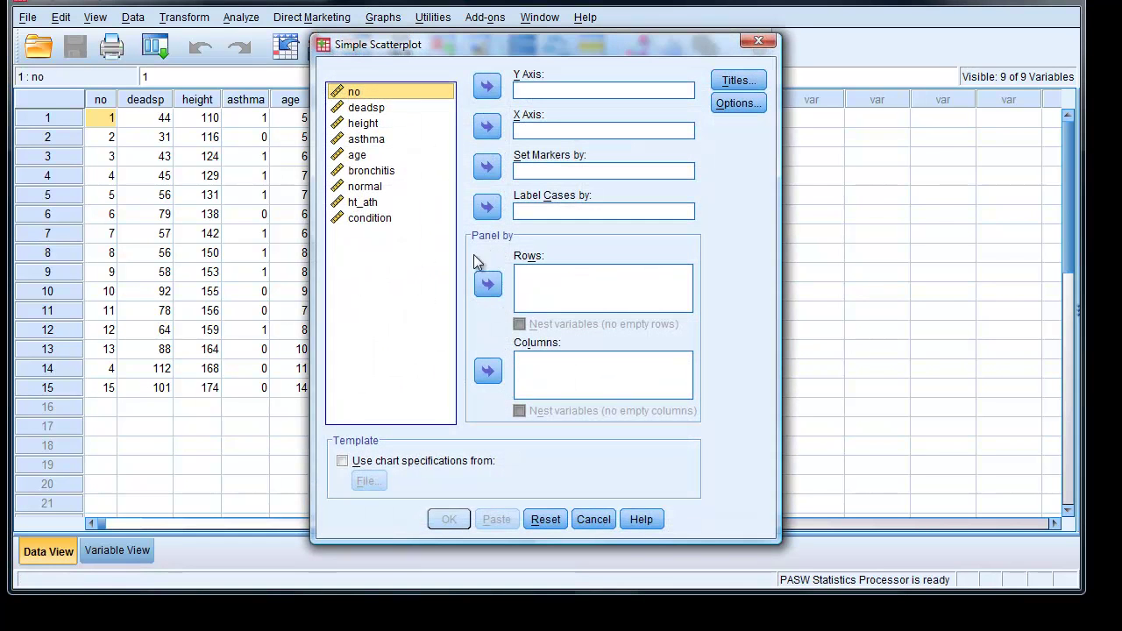
left_click(365, 108)
left_click(484, 90)
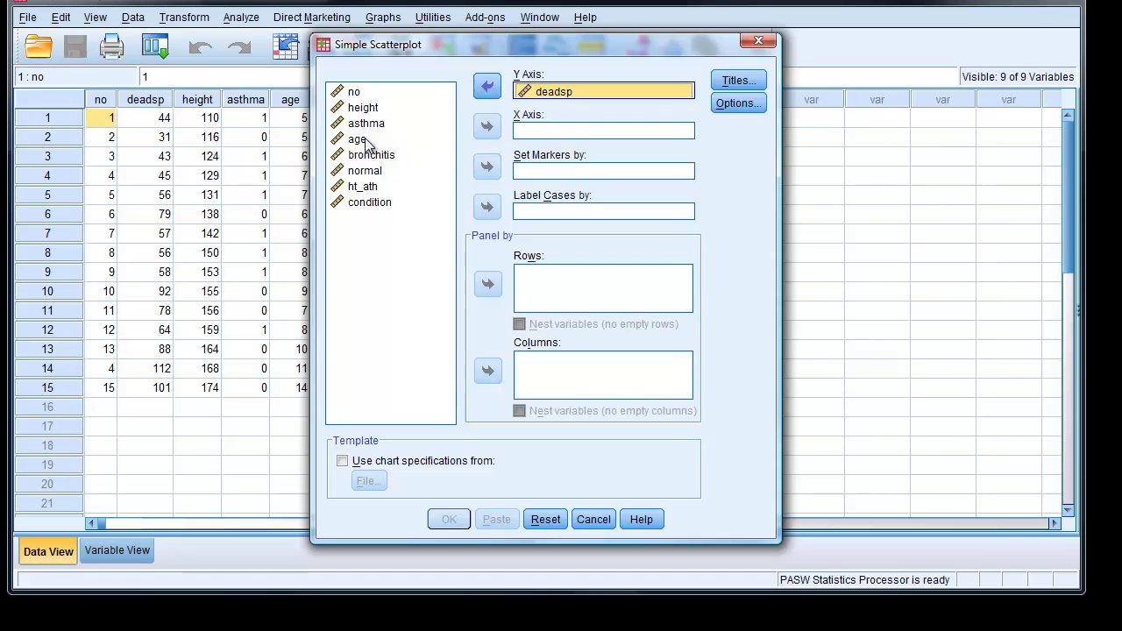
left_click(367, 109)
left_click(488, 128)
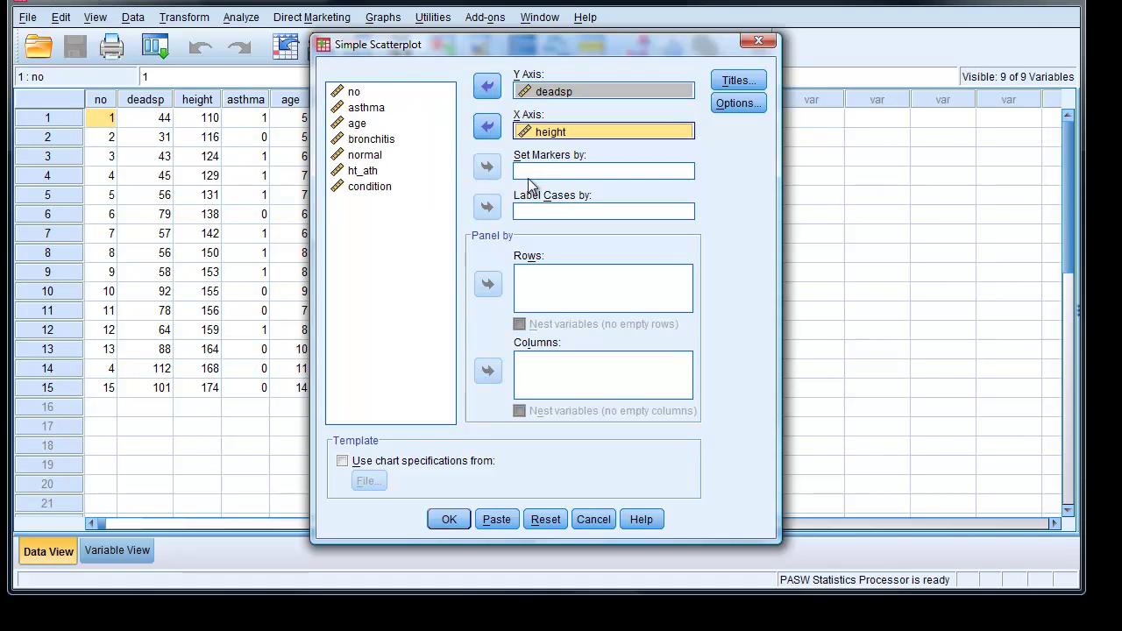
left_click(364, 107)
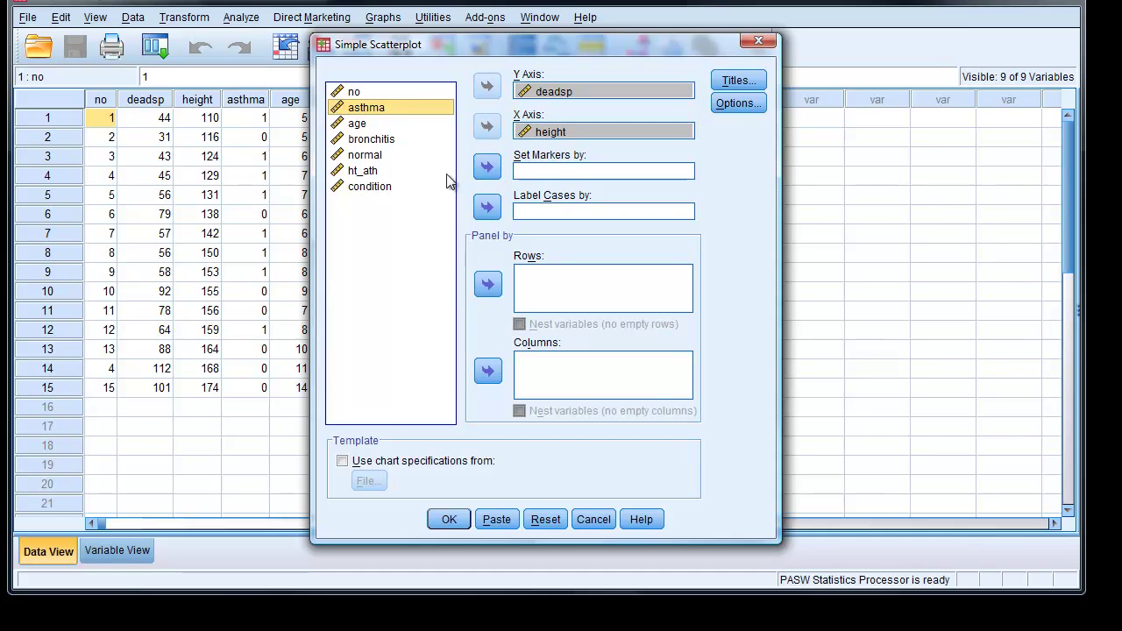
left_click(485, 169)
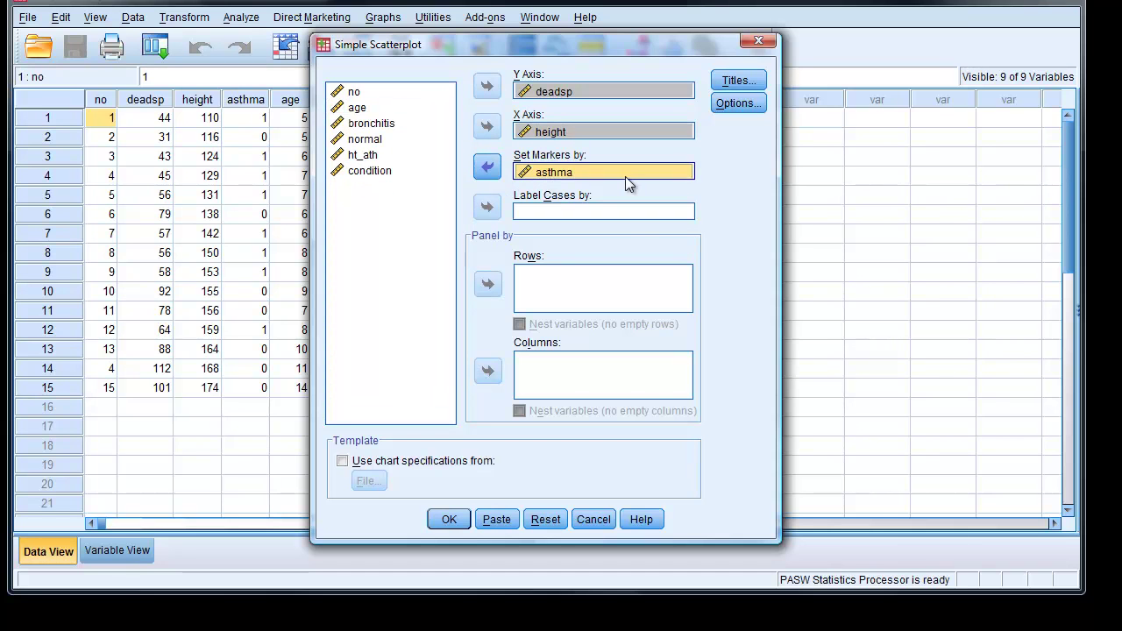
left_click(448, 519)
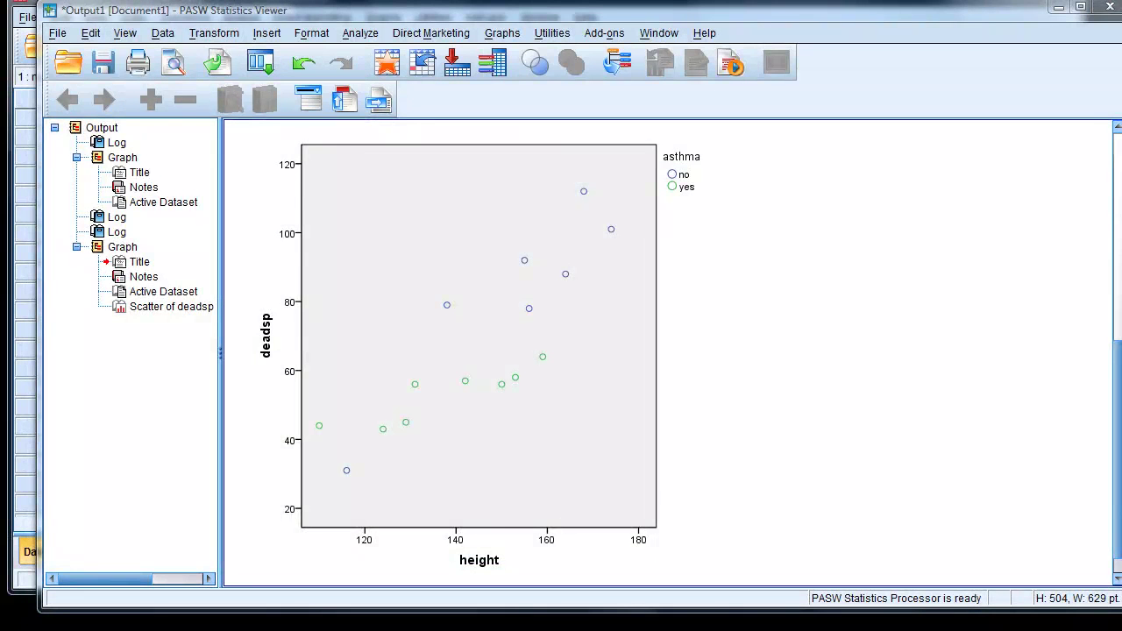
Step: In the Chart Editor, give the asthma 'no' markers a solid black fill and return to the viewer
left_click(858, 292)
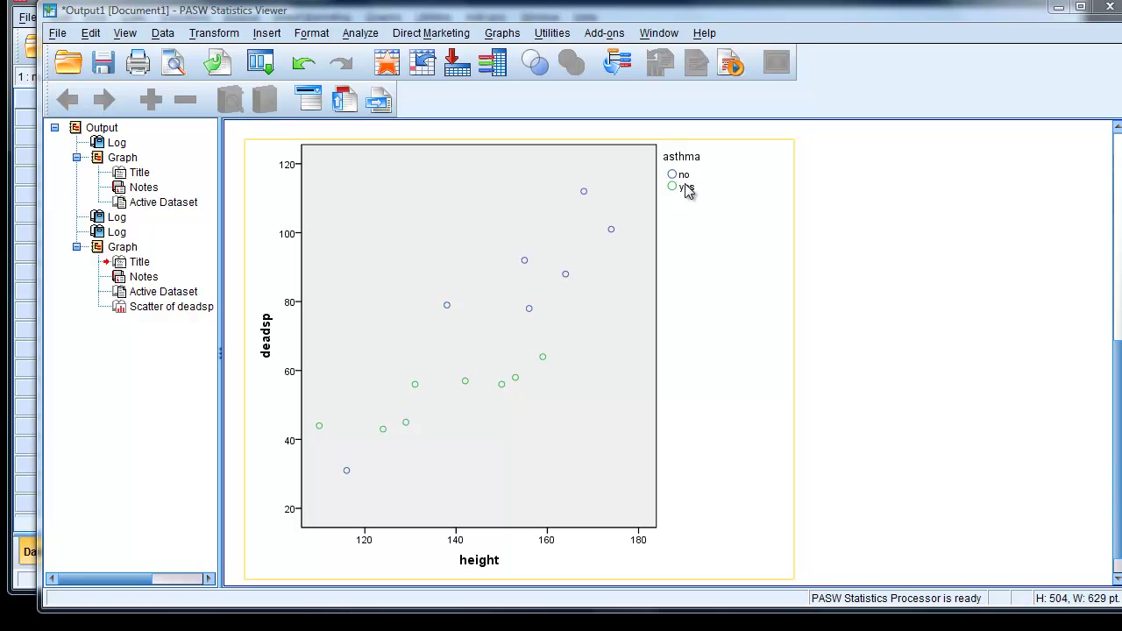
double_click(592, 257)
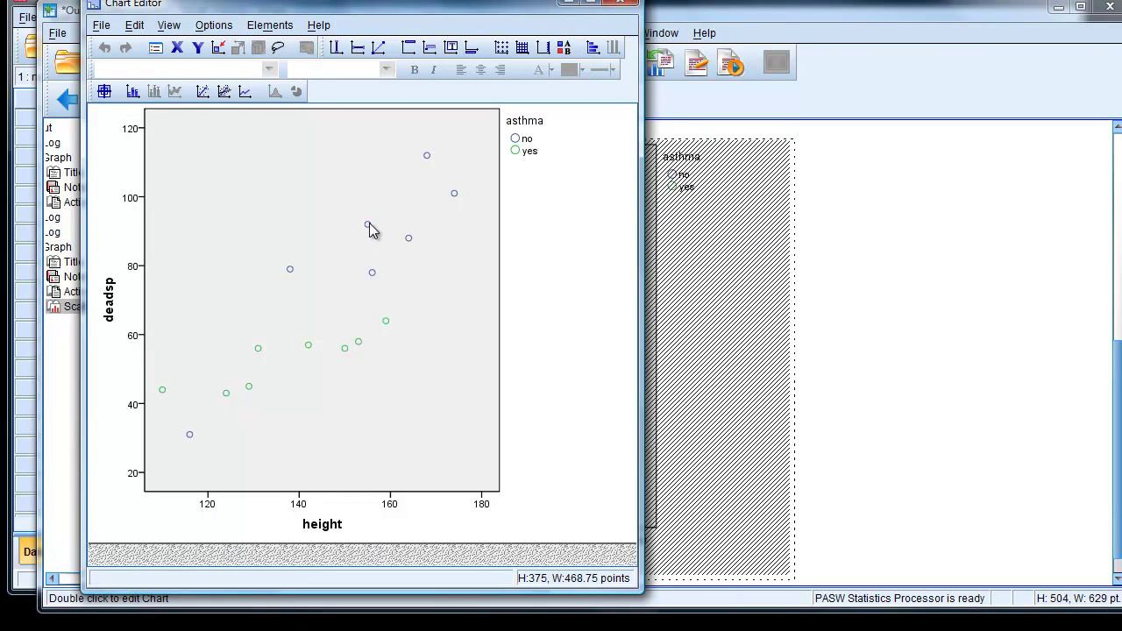
left_click(369, 226)
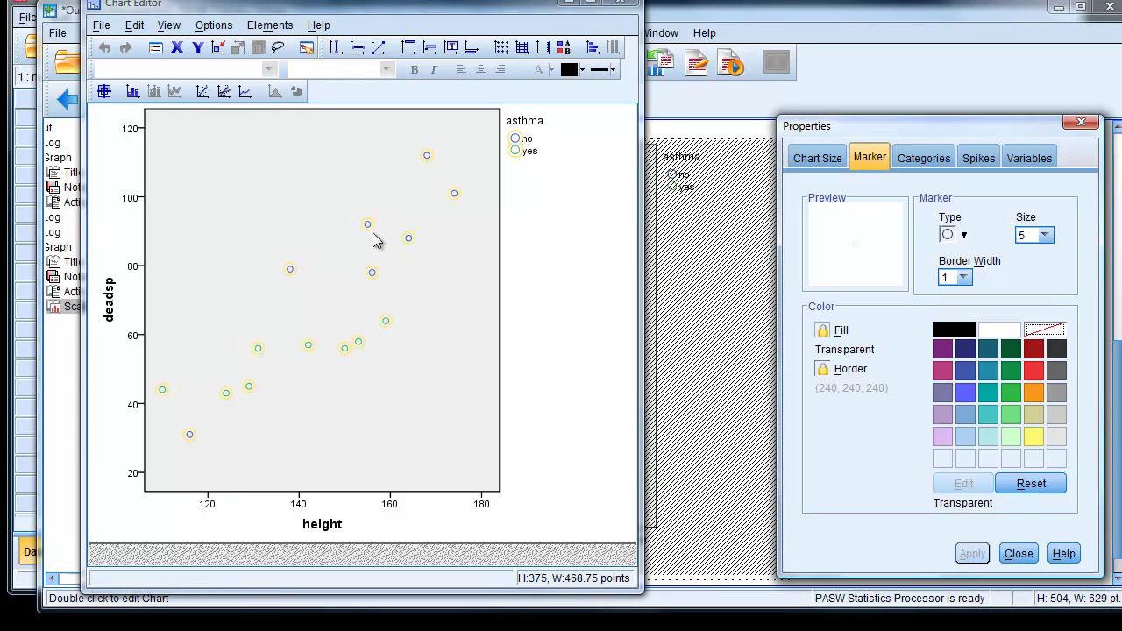
left_click(368, 227)
left_click(369, 227)
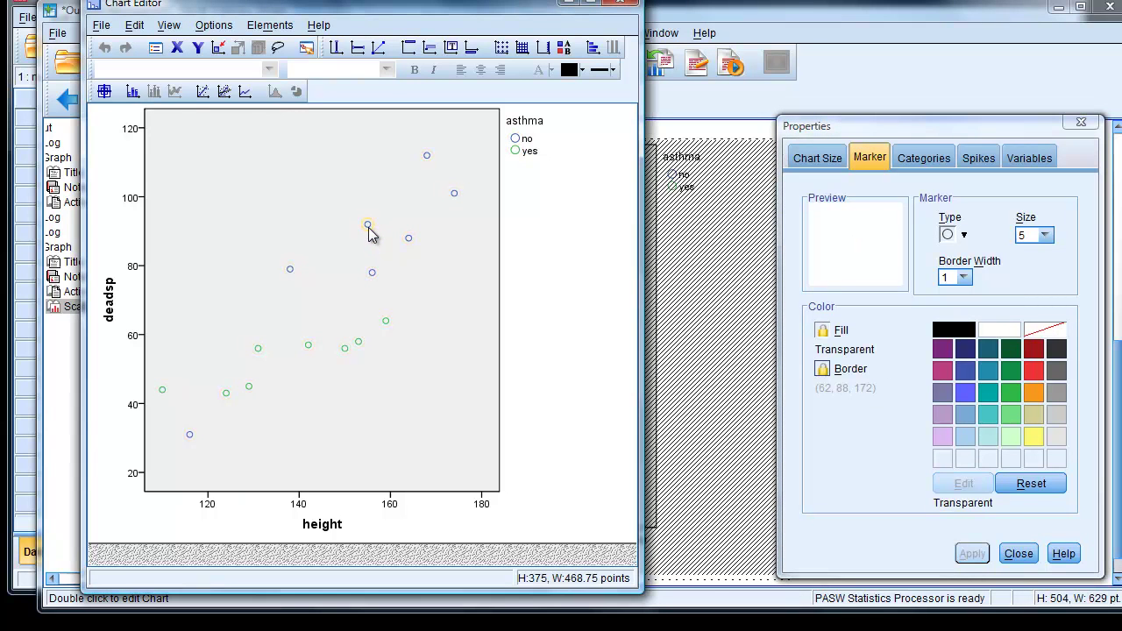
left_click(517, 142)
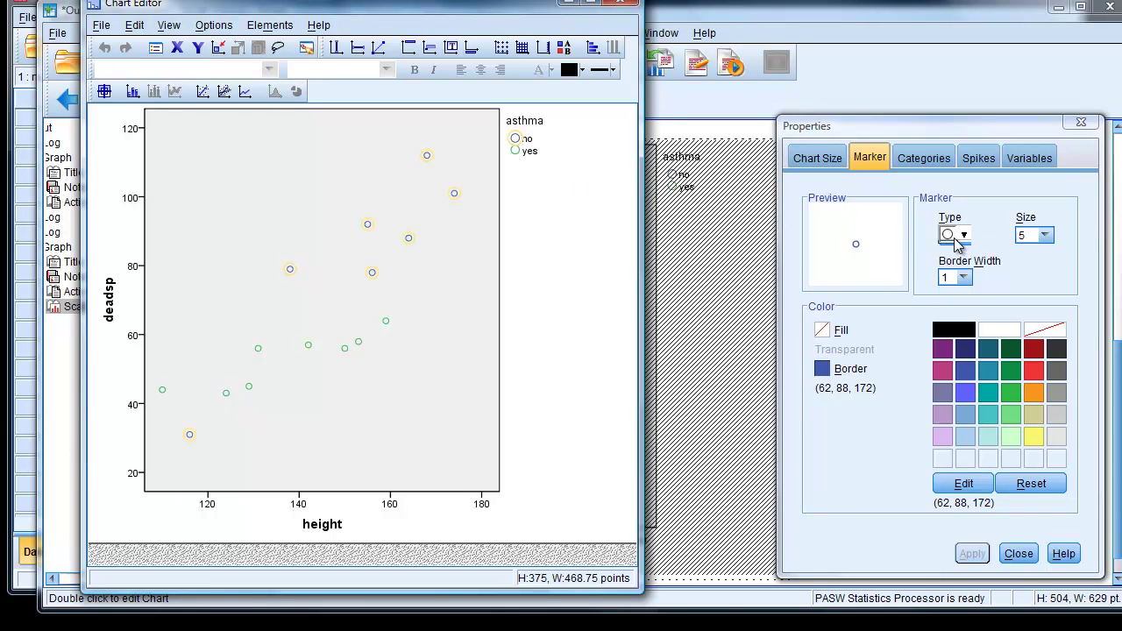
left_click(823, 330)
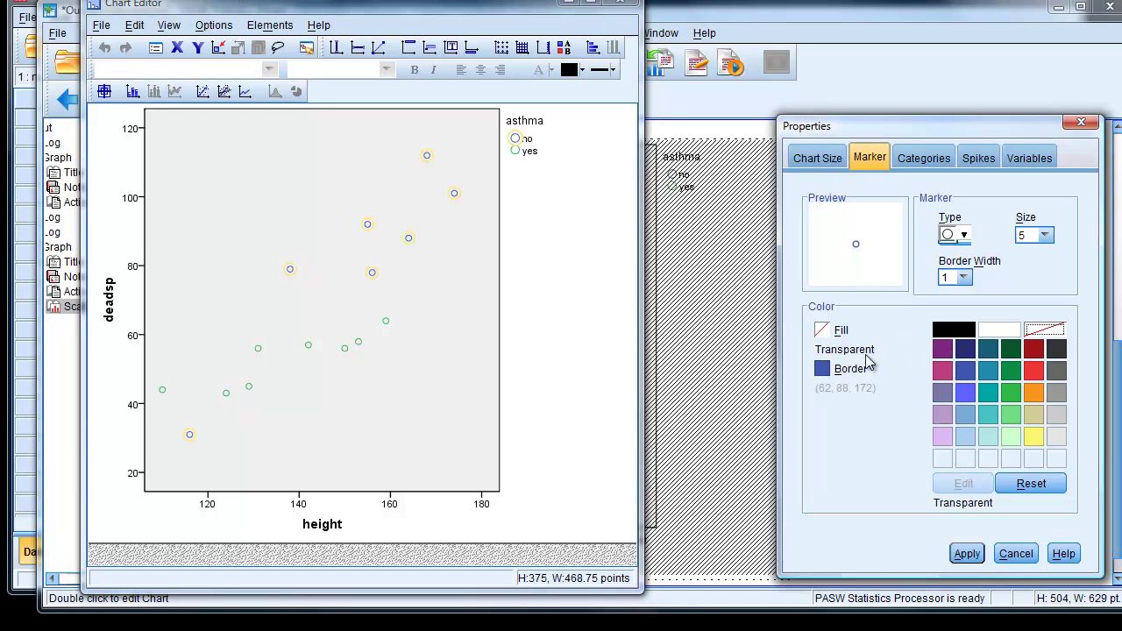
left_click(953, 331)
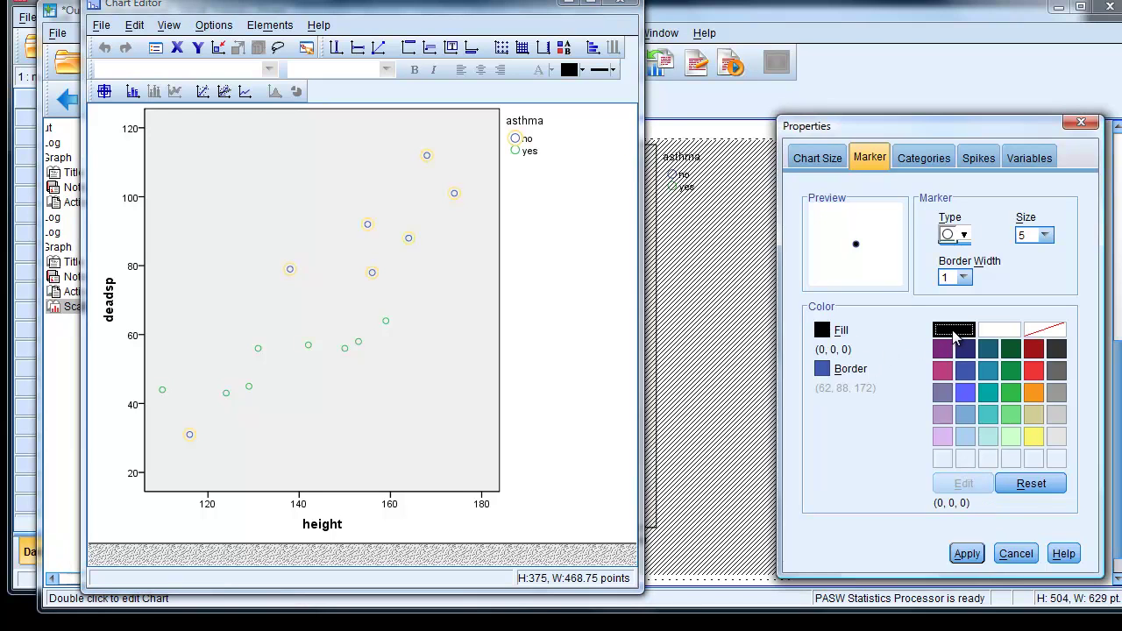
left_click(969, 554)
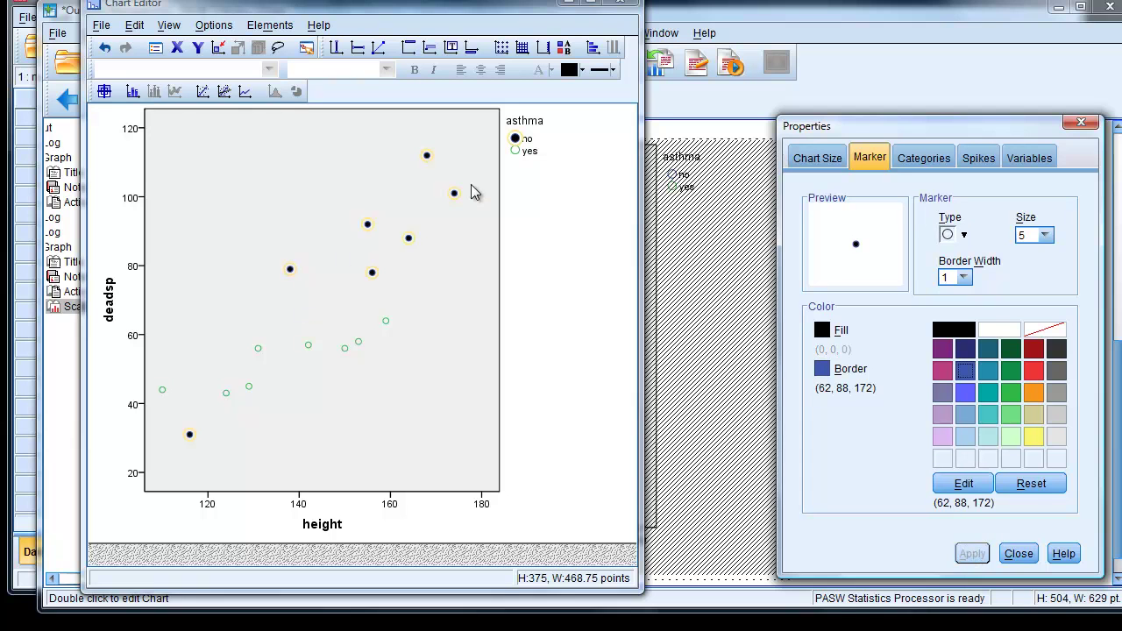
left_click(1087, 122)
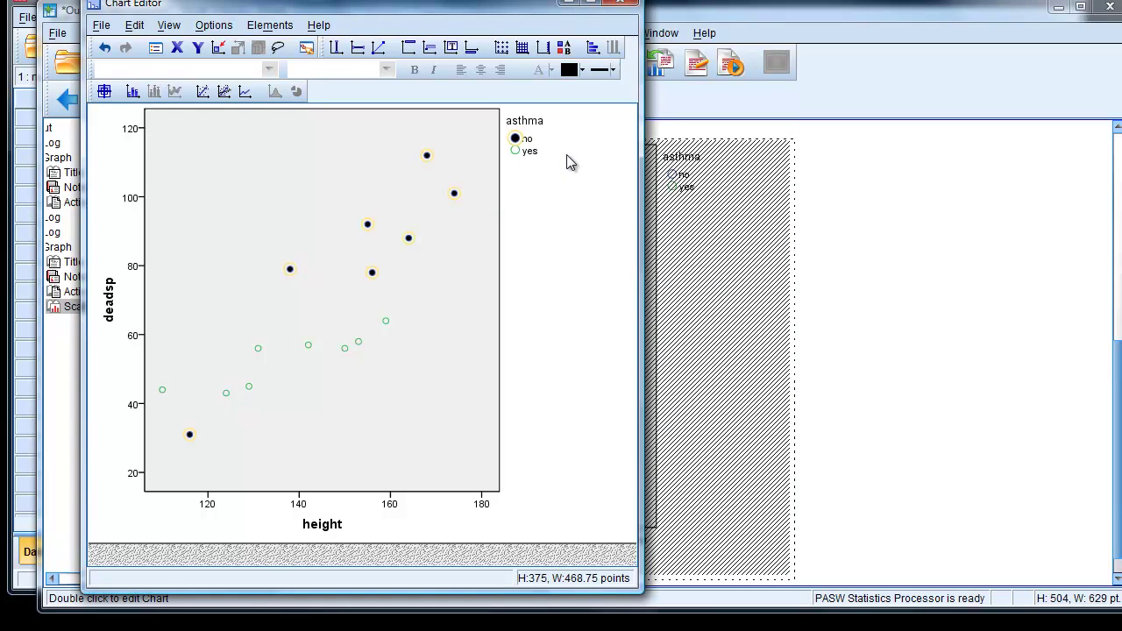
left_click(622, 2)
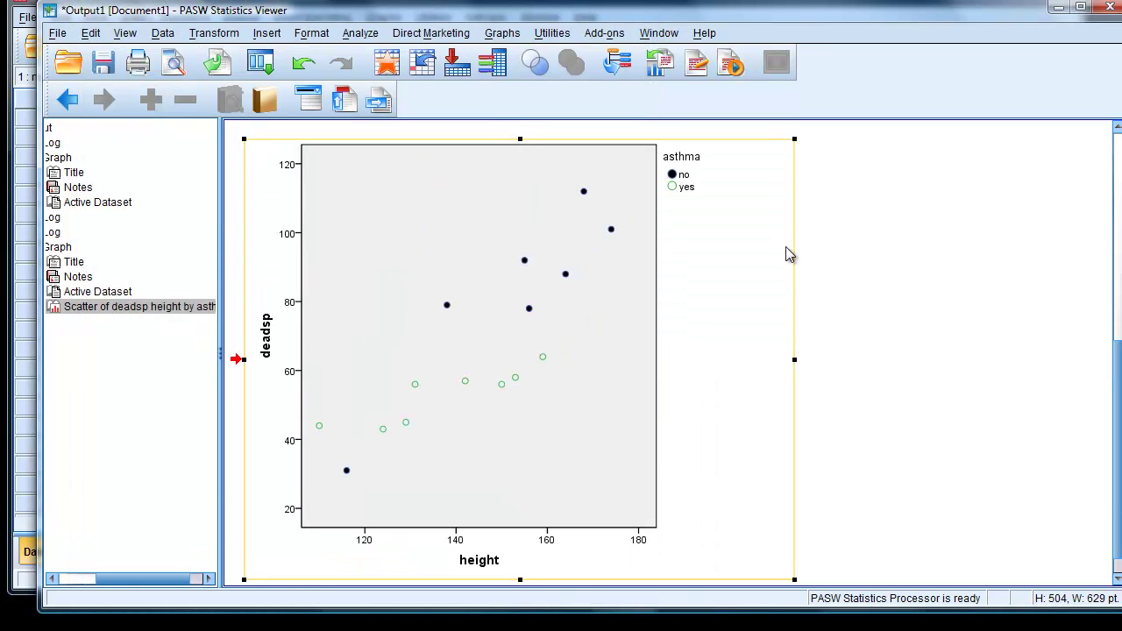
left_click(882, 248)
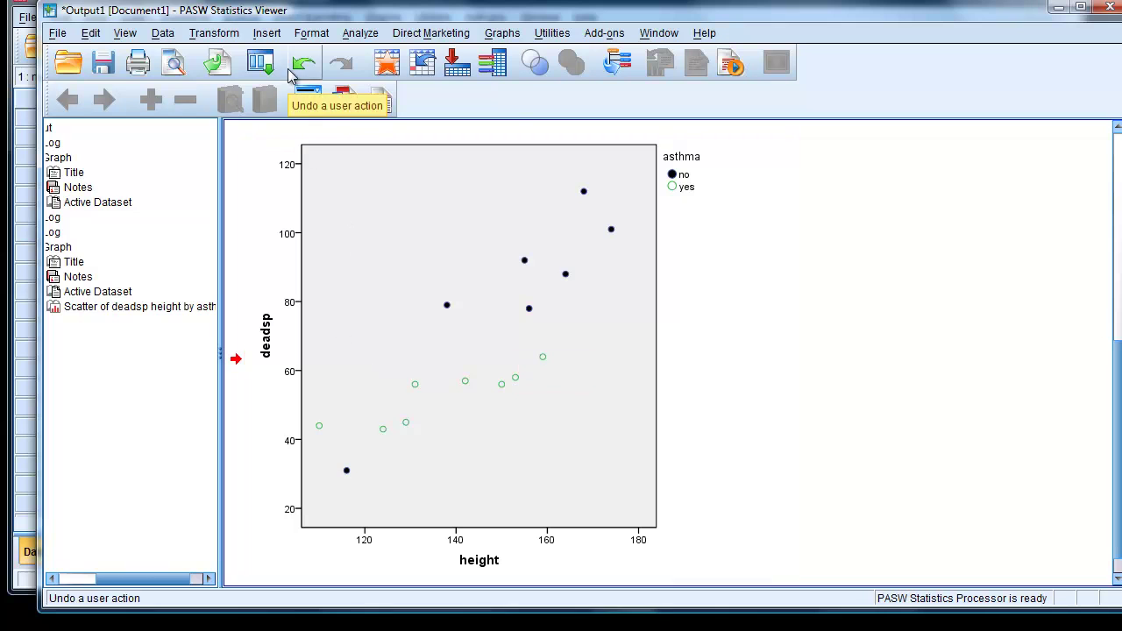
Step: Regress deadsp on height and asthma, adding confidence intervals and part and partial correlations
left_click(358, 36)
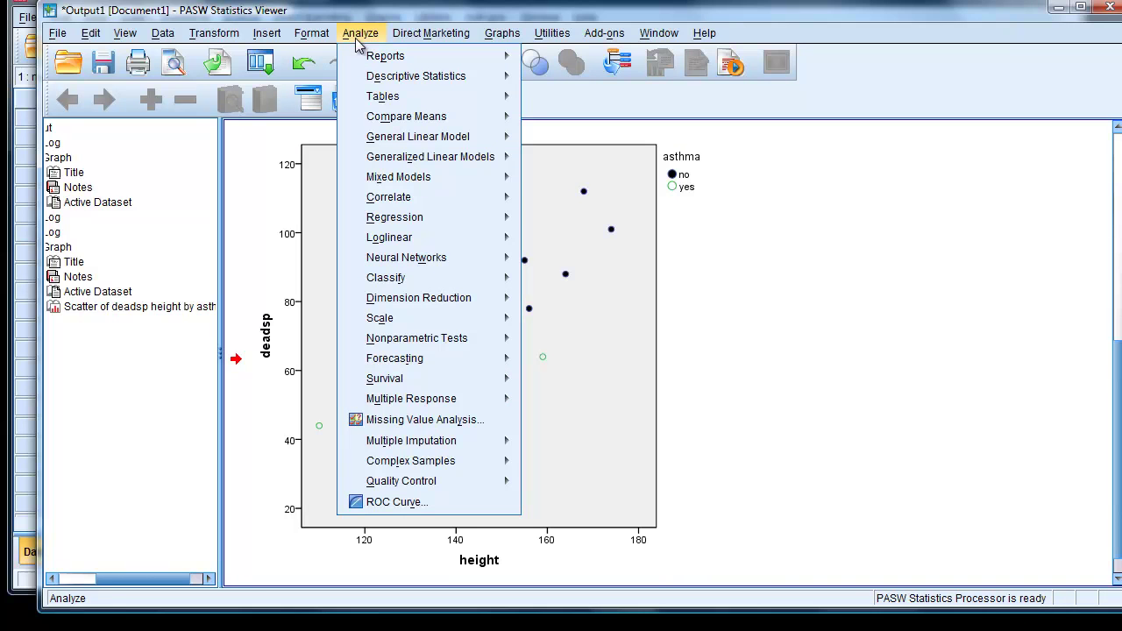
mouse_move(412, 217)
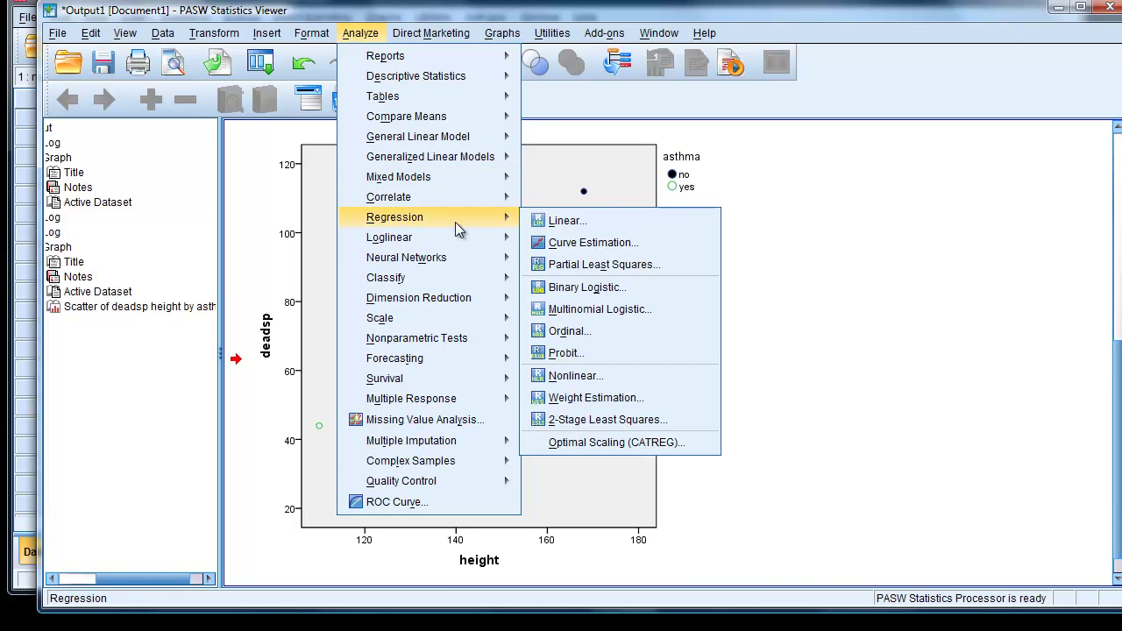
left_click(551, 223)
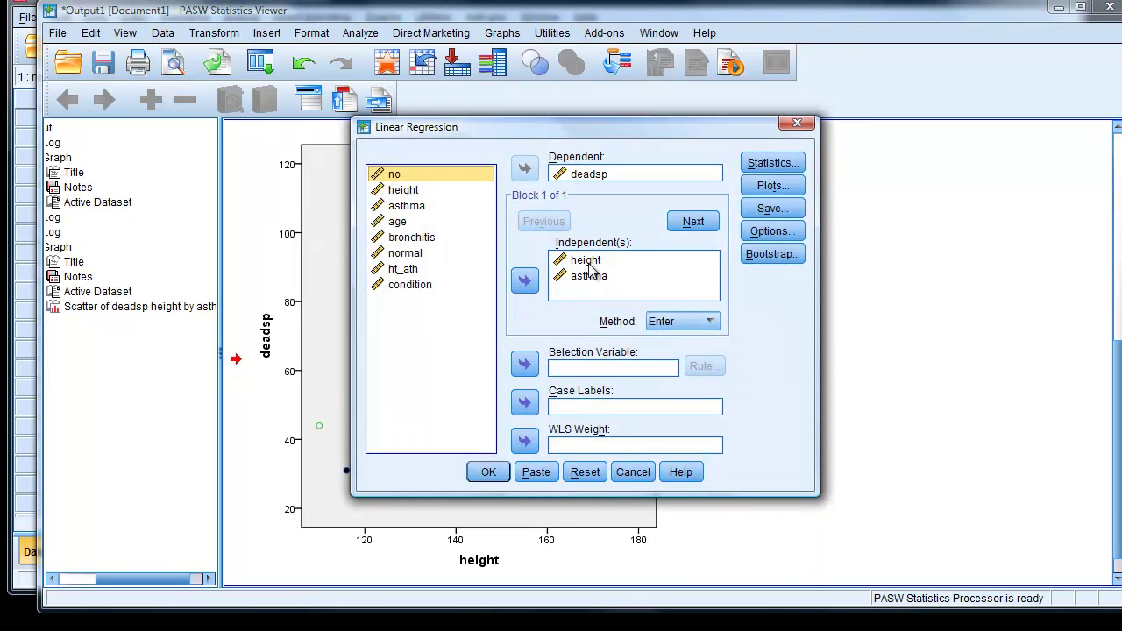
left_click(610, 176)
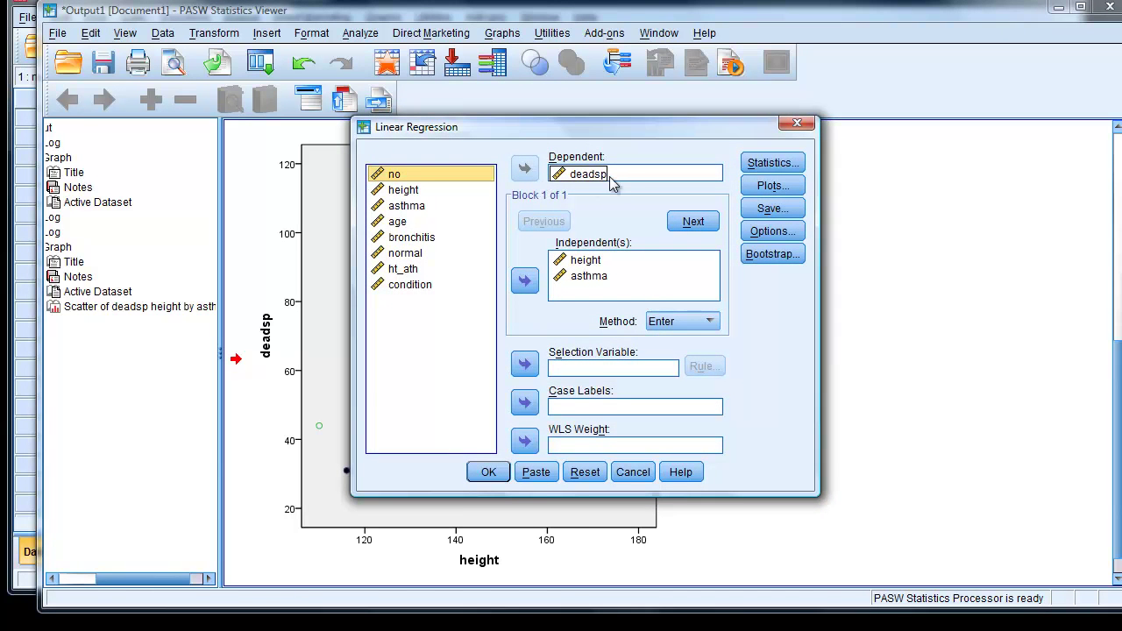
left_click(603, 260)
left_click(596, 275)
left_click(604, 262)
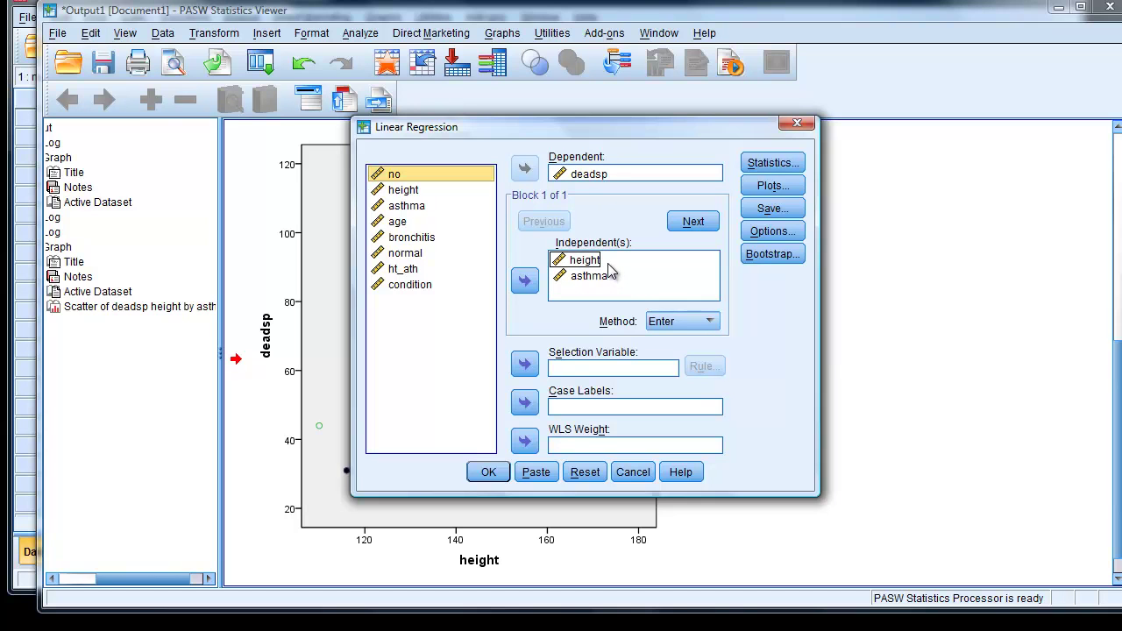
left_click(607, 279)
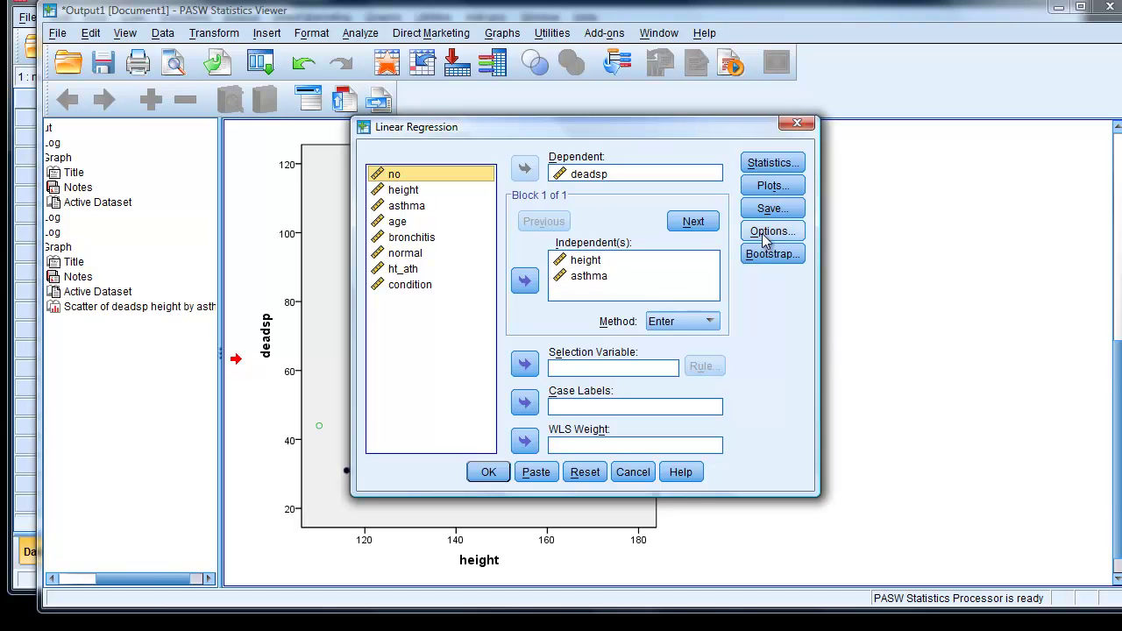
left_click(779, 163)
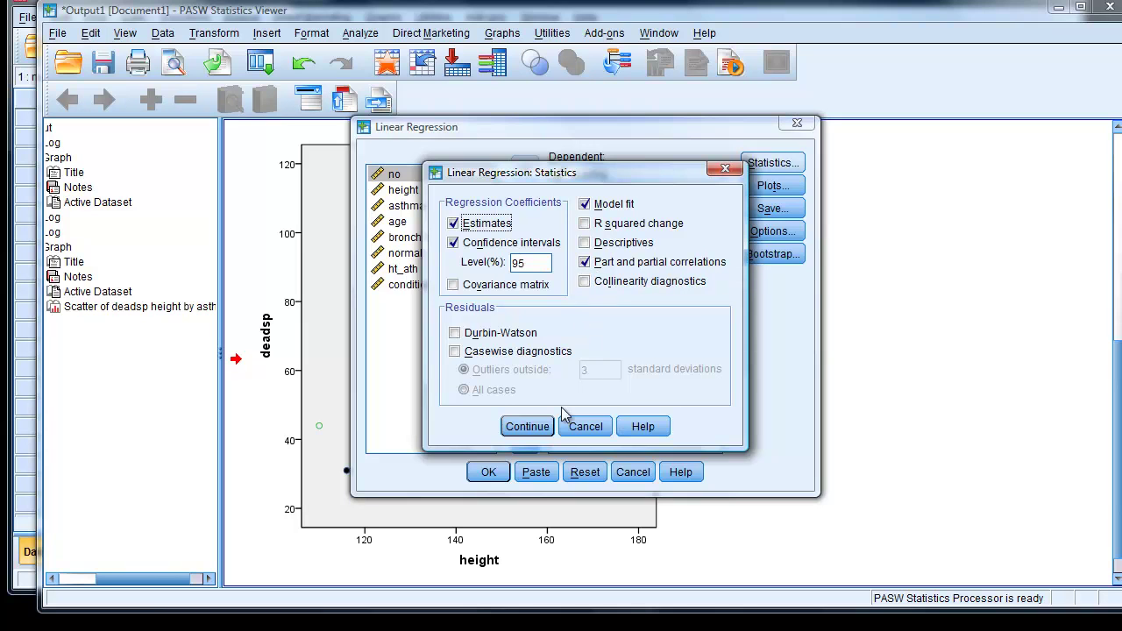
left_click(539, 427)
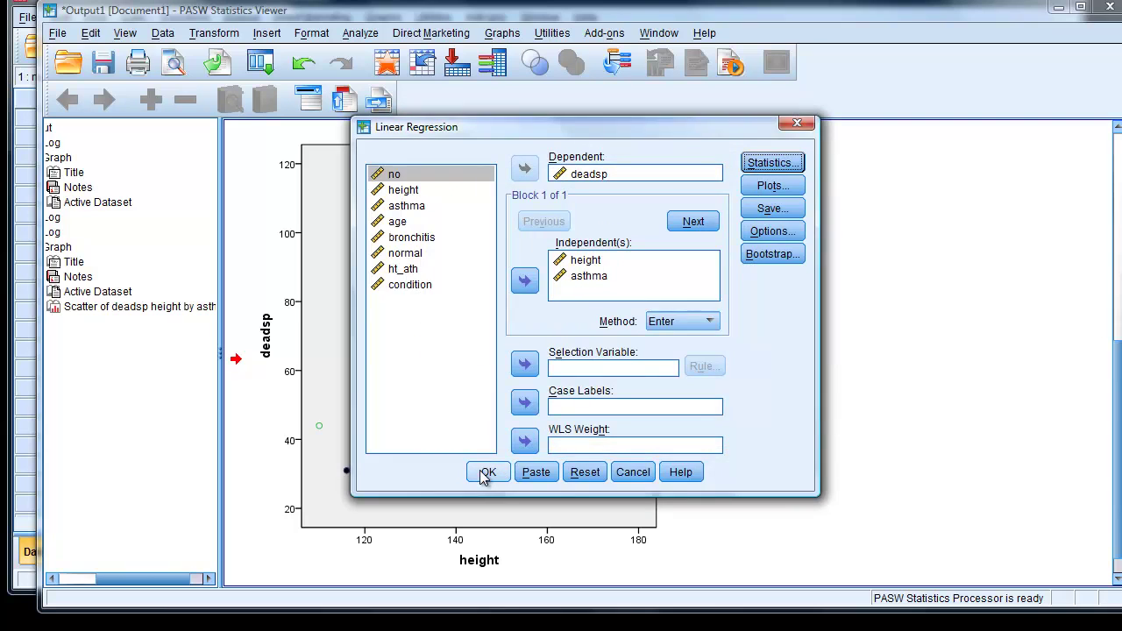
left_click(486, 472)
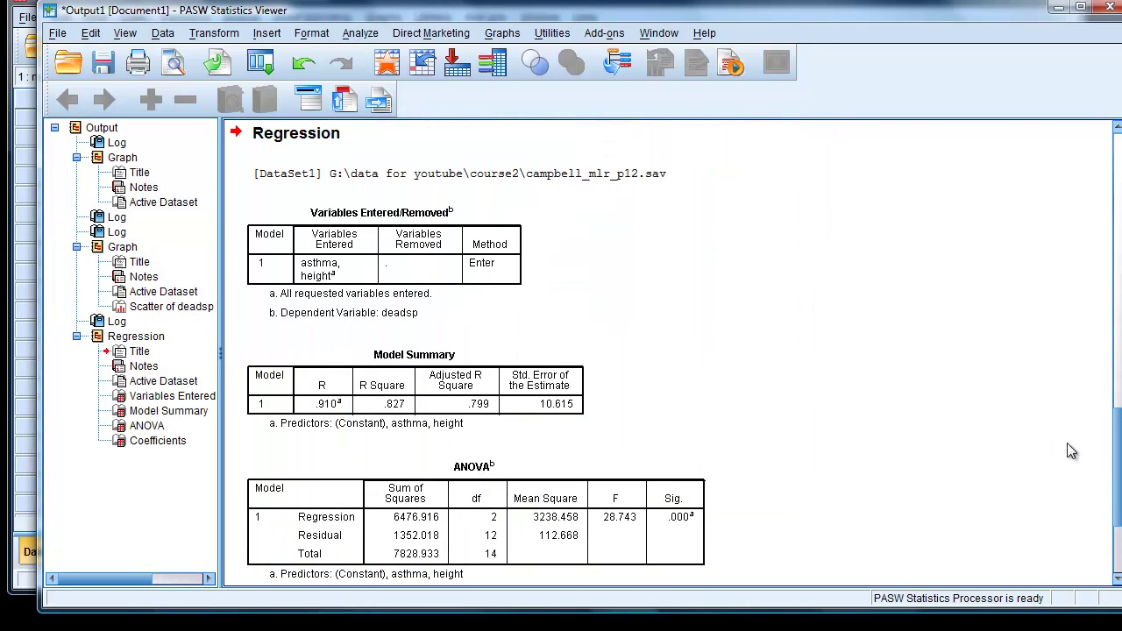
Step: Scroll down to the Coefficients table showing height B .845 and asthma B -16.816
scroll(1116, 460, "down", 3)
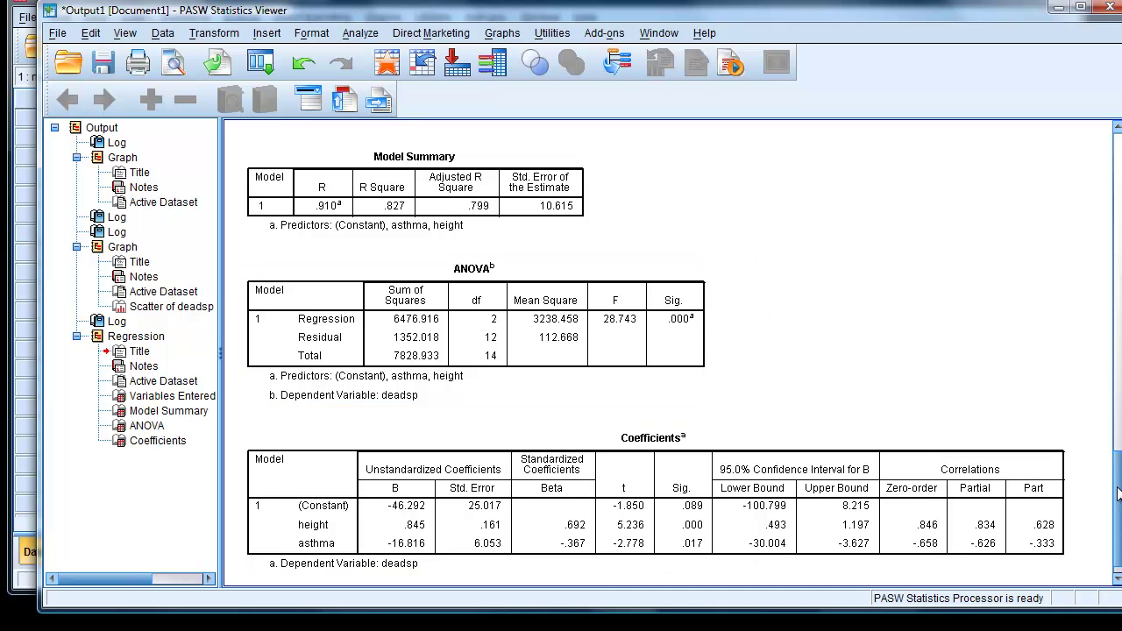
scroll(1118, 495, "down", 1)
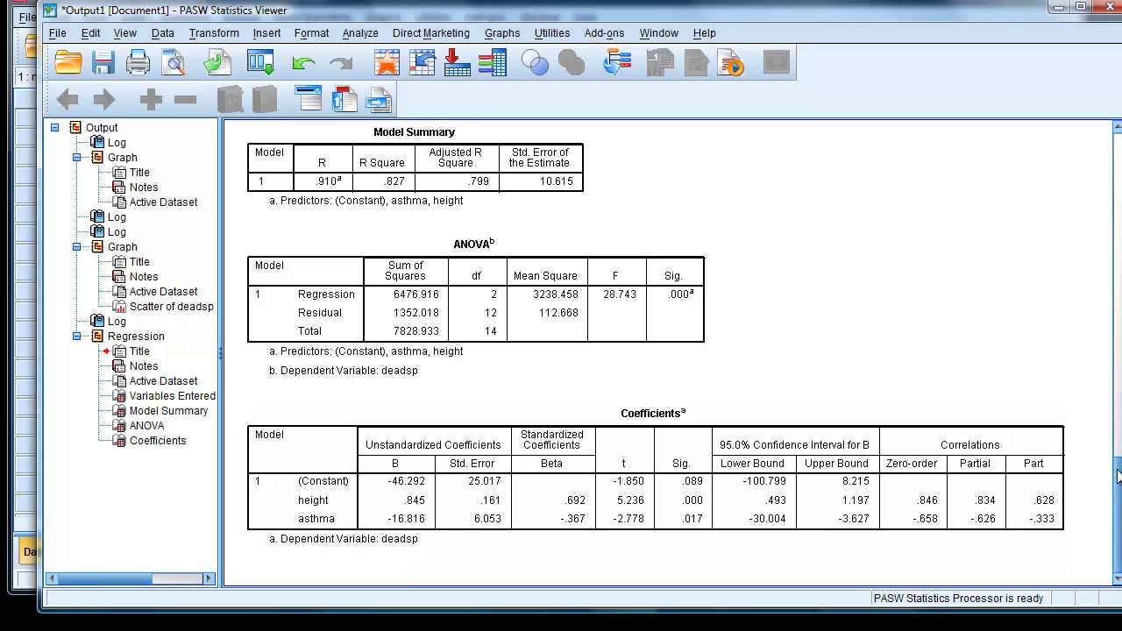
Step: Open the scatterplot in Chart Editor and add a reference line from the equation .845 * x + -46.29
left_click_drag(1118, 460, 1103, 259)
left_click(524, 422)
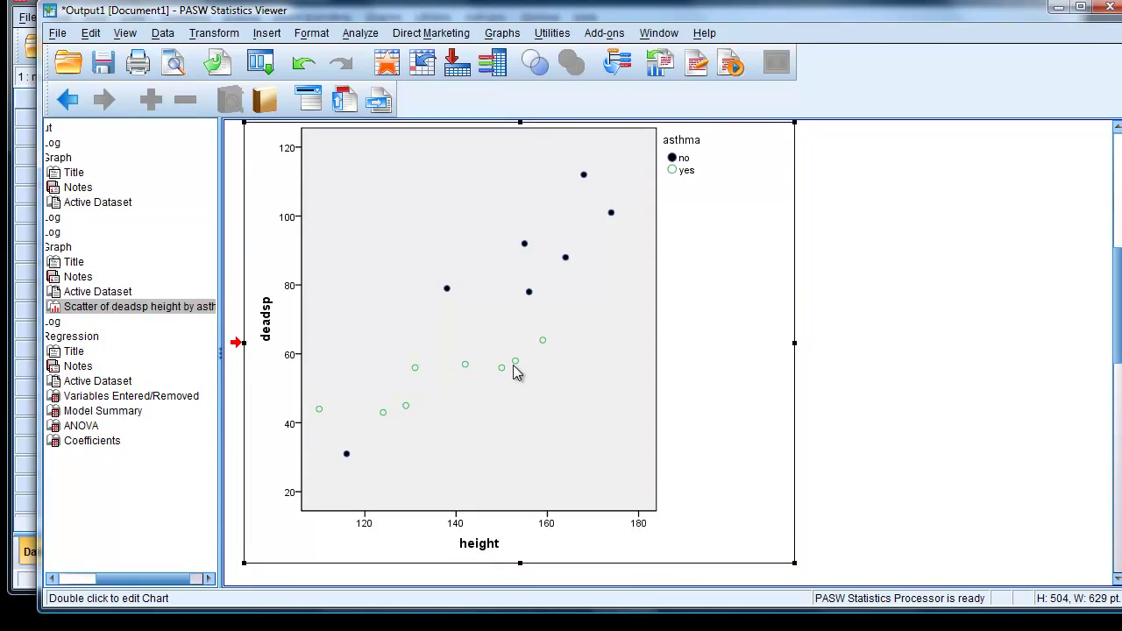
double_click(514, 372)
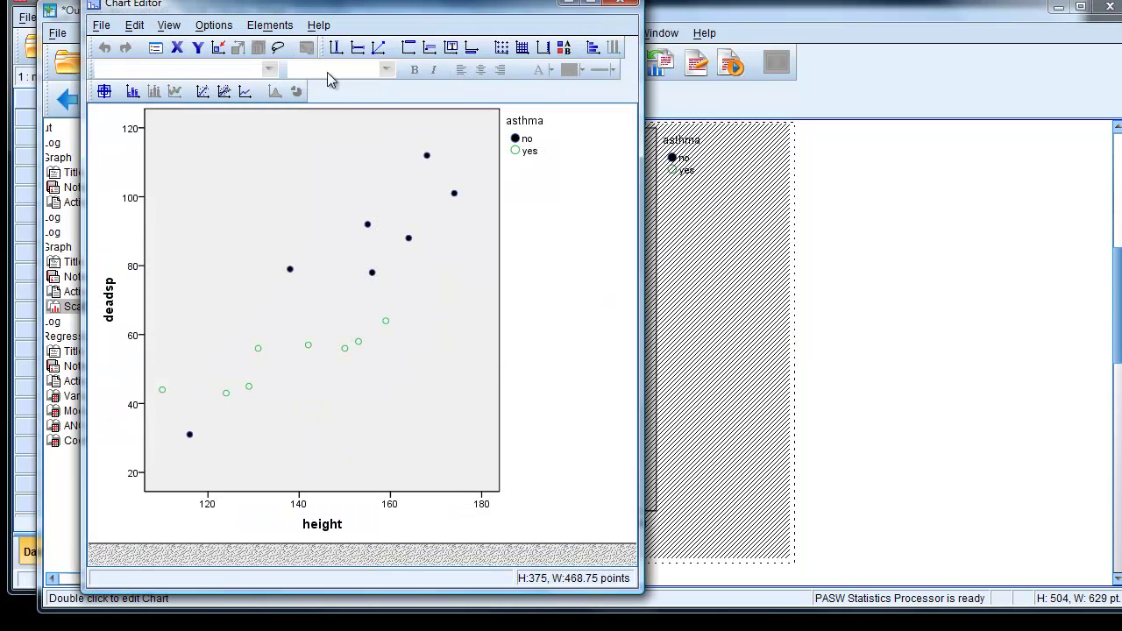
left_click(381, 51)
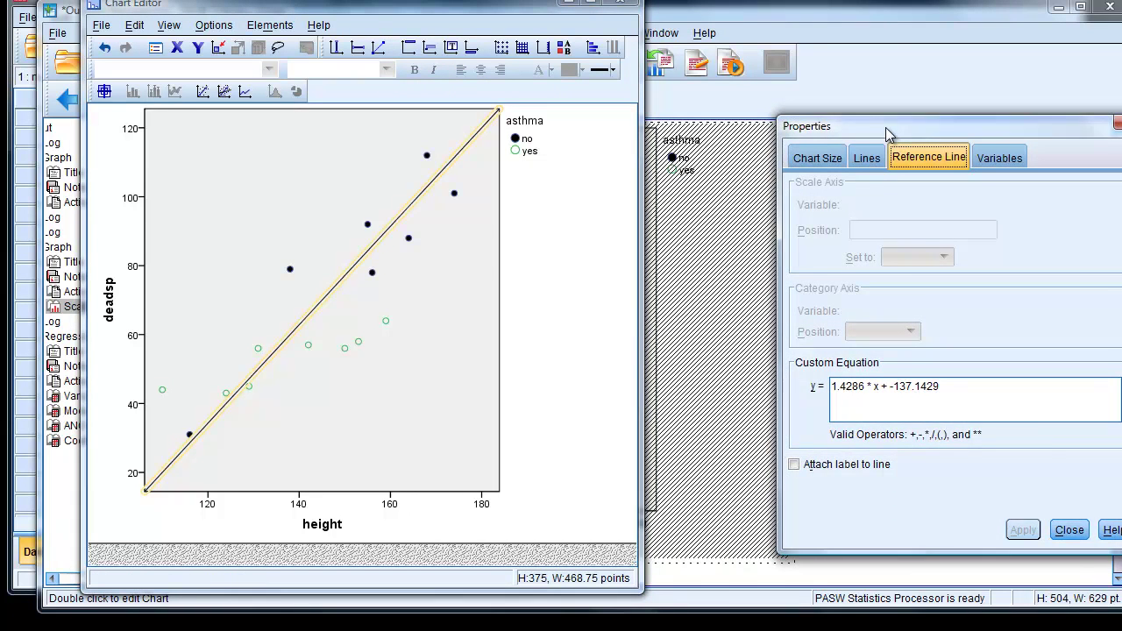
left_click_drag(887, 134, 386, 101)
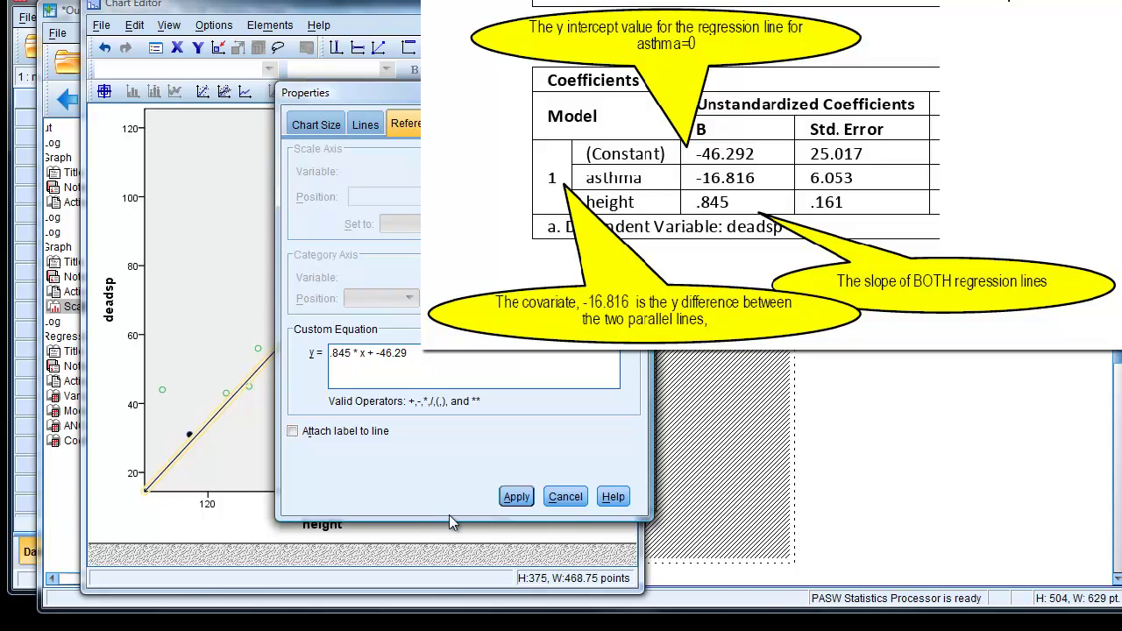
Step: Apply the first reference line .845 * x + -46.29 and close its settings
left_click(516, 503)
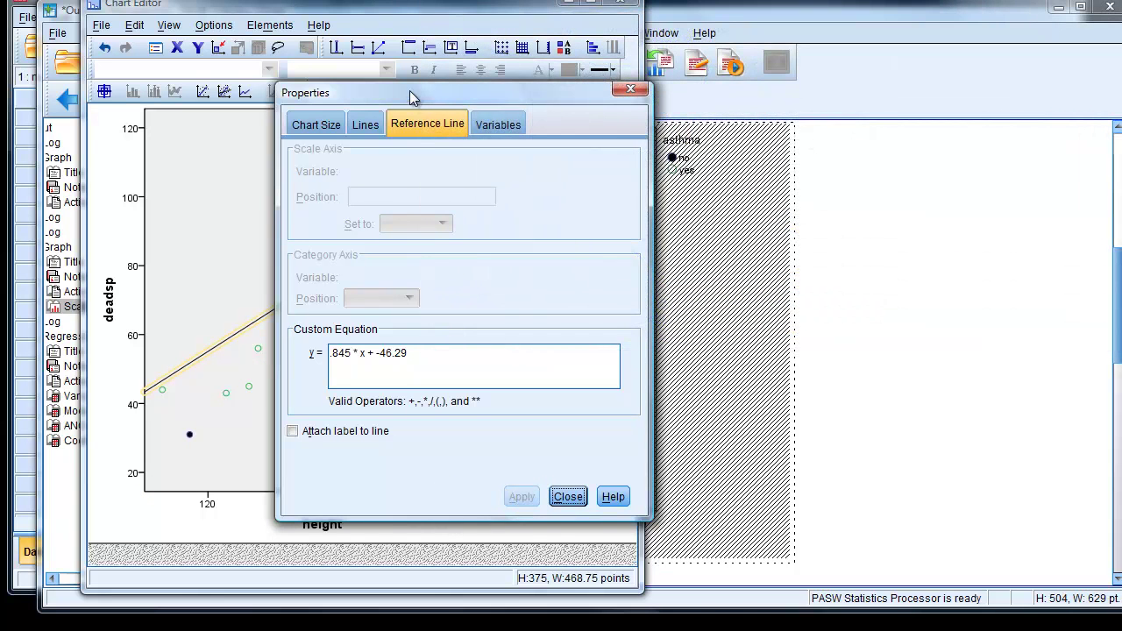
left_click_drag(412, 96, 537, 96)
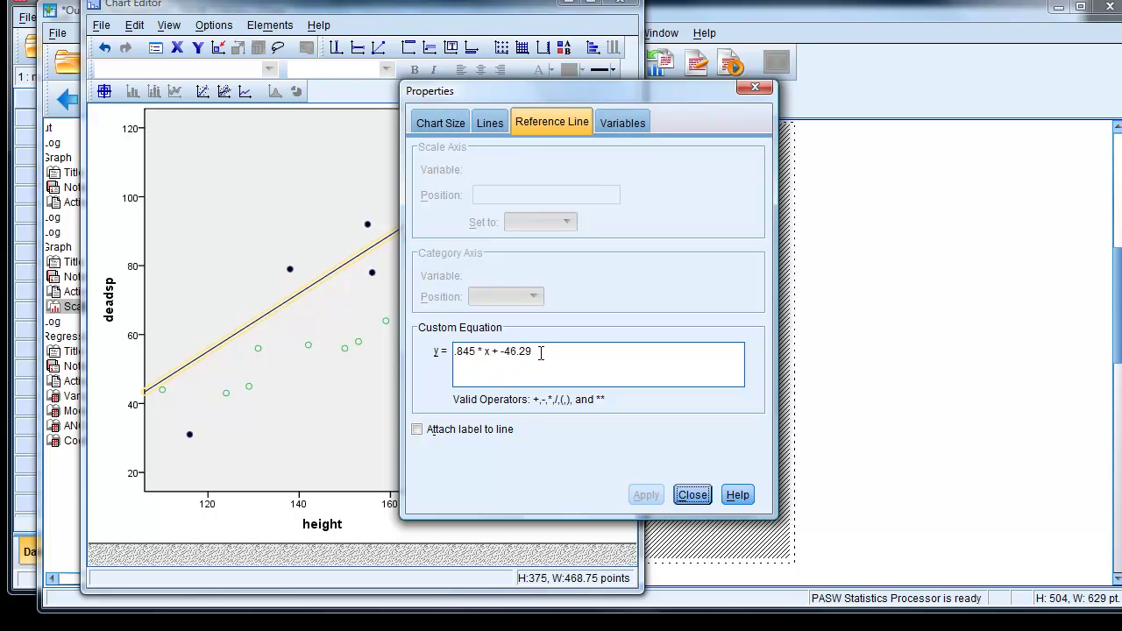
left_click(692, 494)
Step: Add a second reference line with equation .845 * x + -(46.29+16.81)
left_click(389, 55)
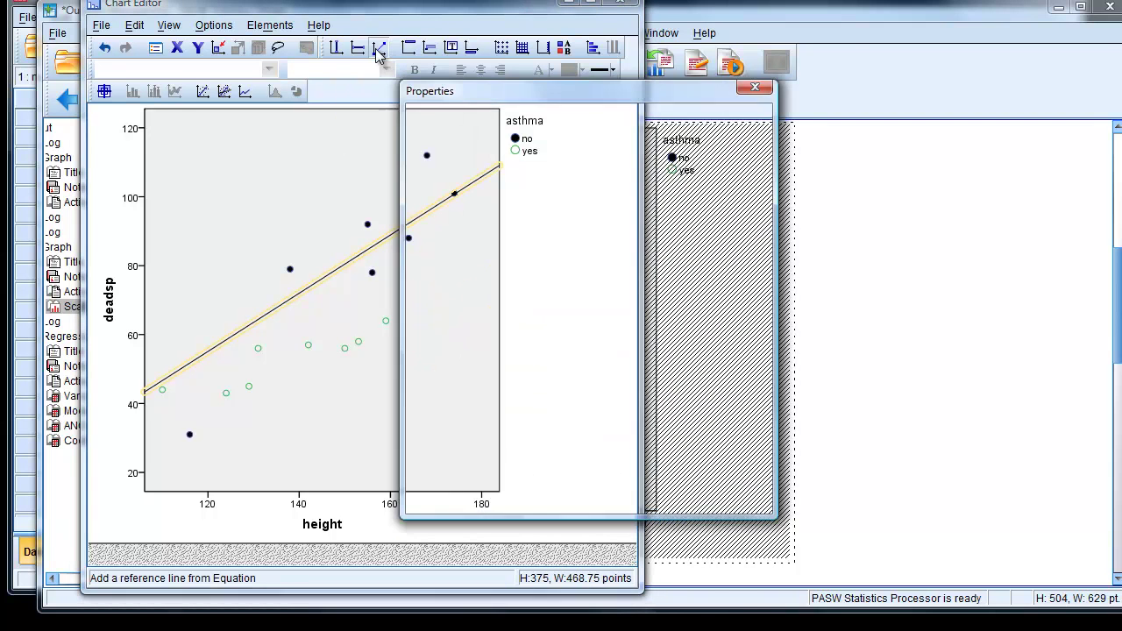
double_click(453, 351)
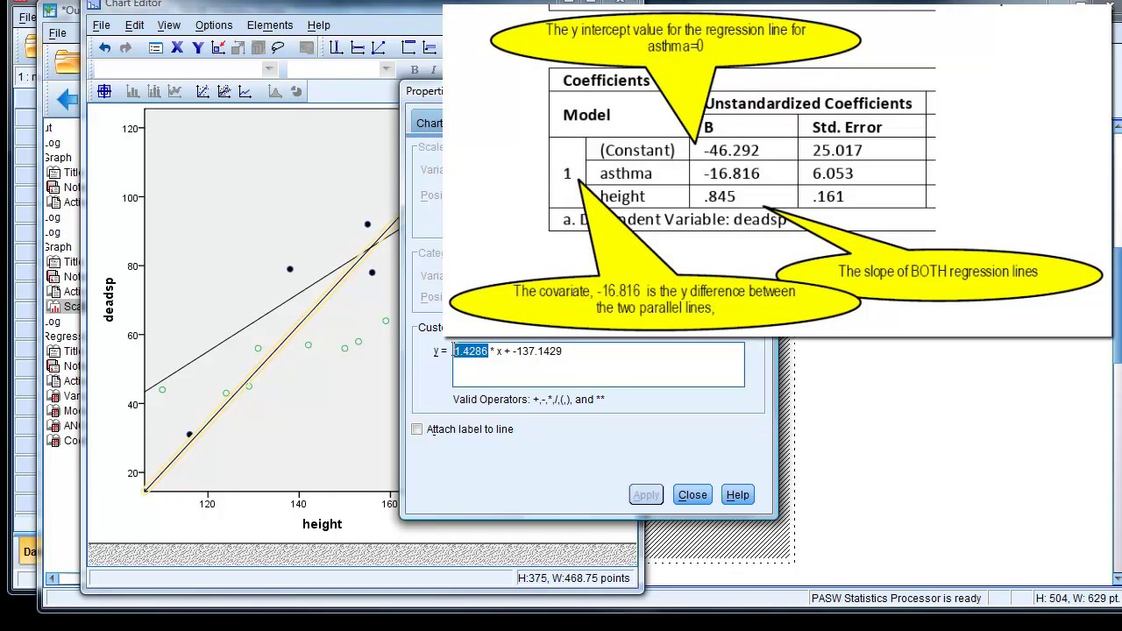
type(".845")
left_click_drag(511, 351, 572, 351)
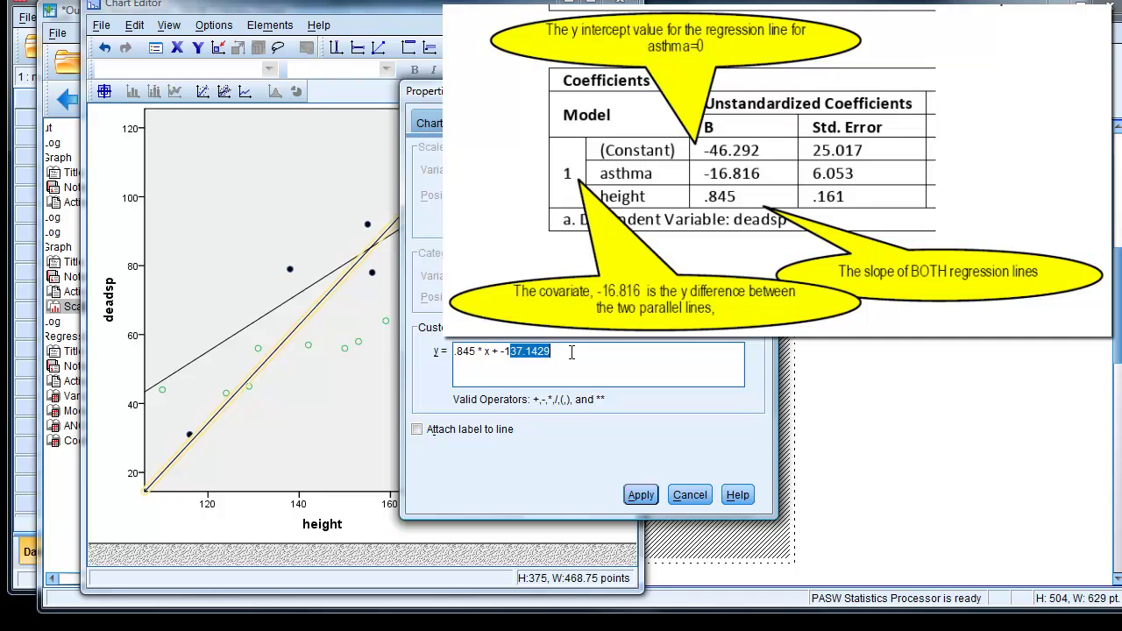
key("BackSpace")
key("BackSpace")
type("46.29+16.81")
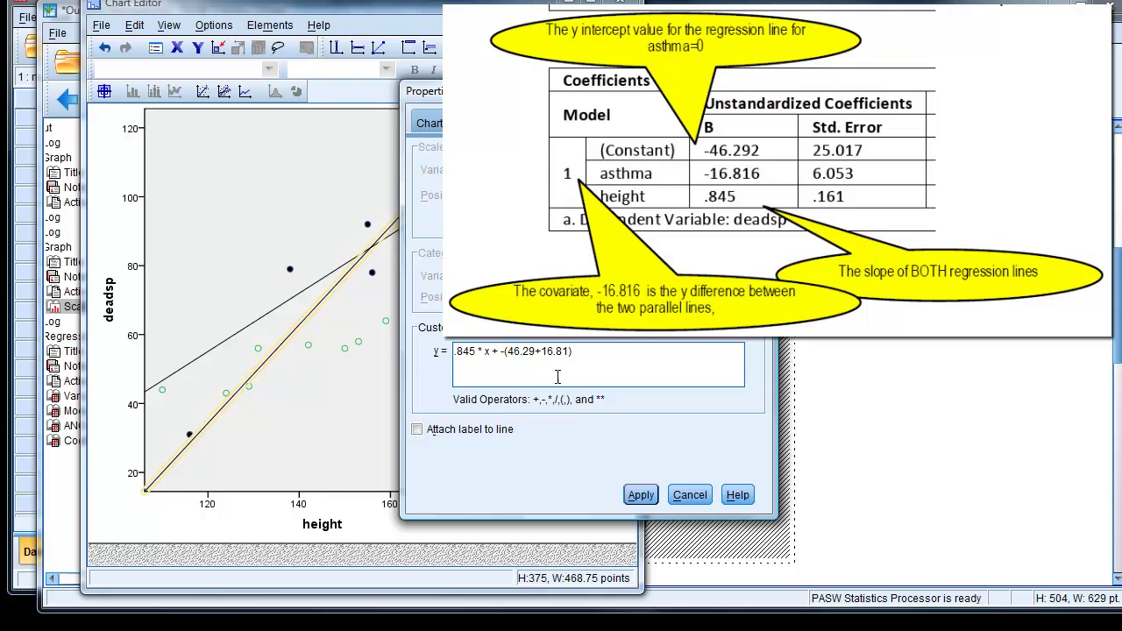
Step: Apply the second line's equation and style it as a weight-2 dashed dark red line
left_click(641, 495)
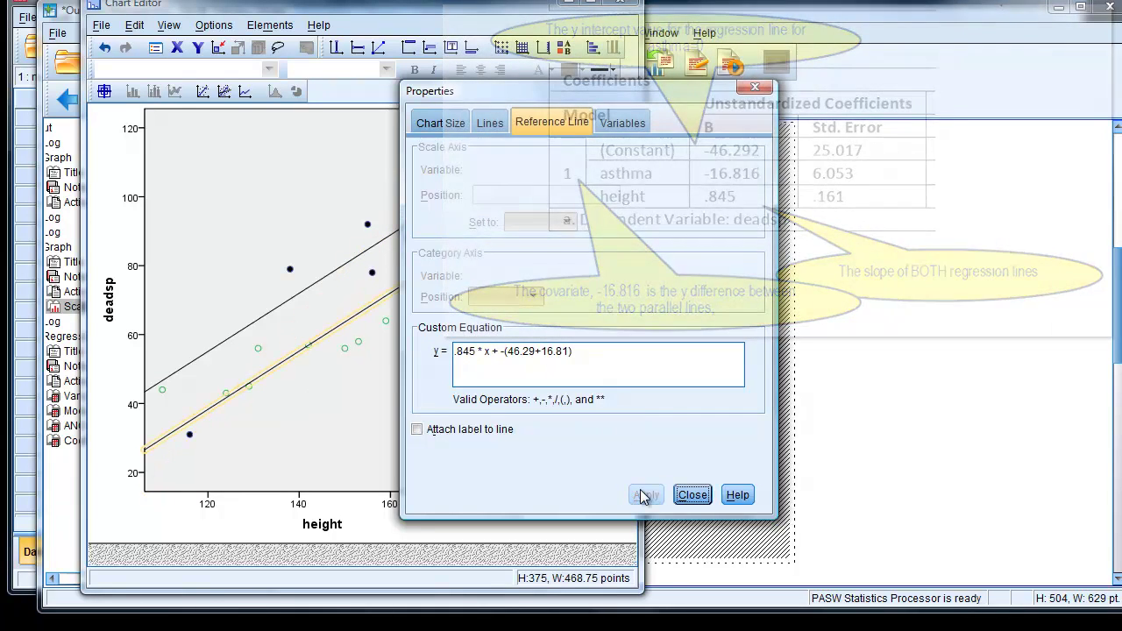
left_click(487, 127)
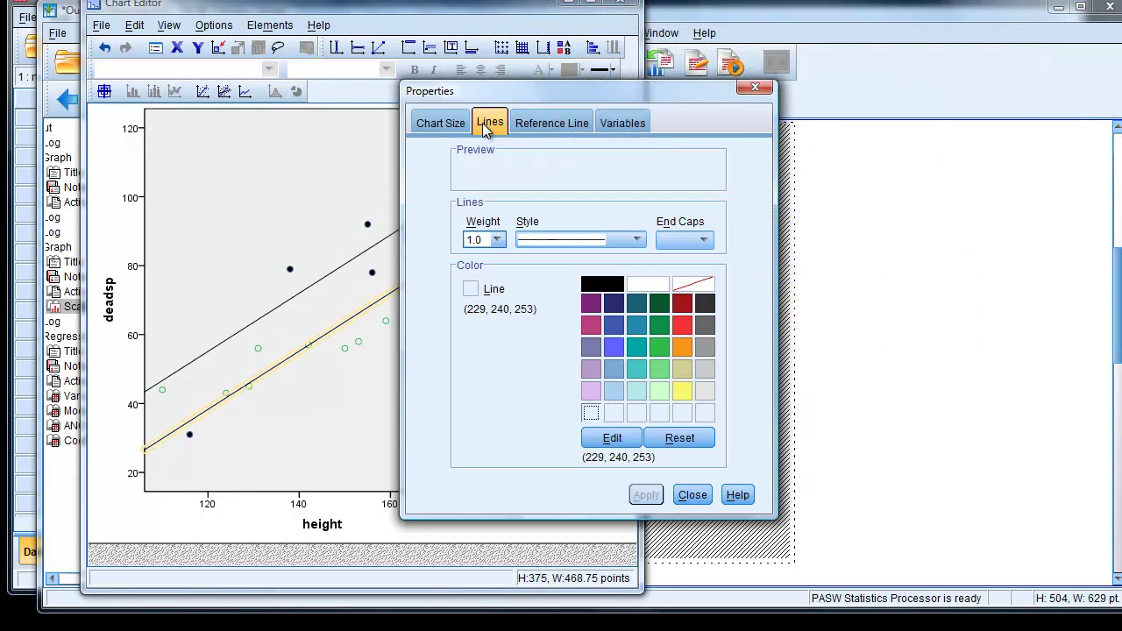
left_click(497, 240)
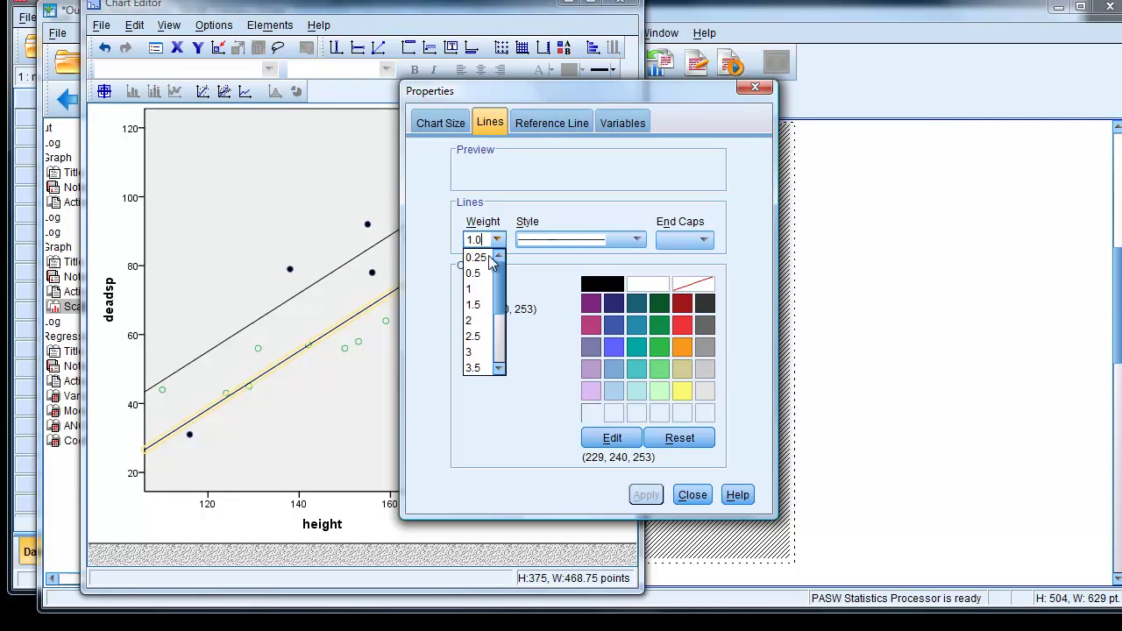
left_click(475, 321)
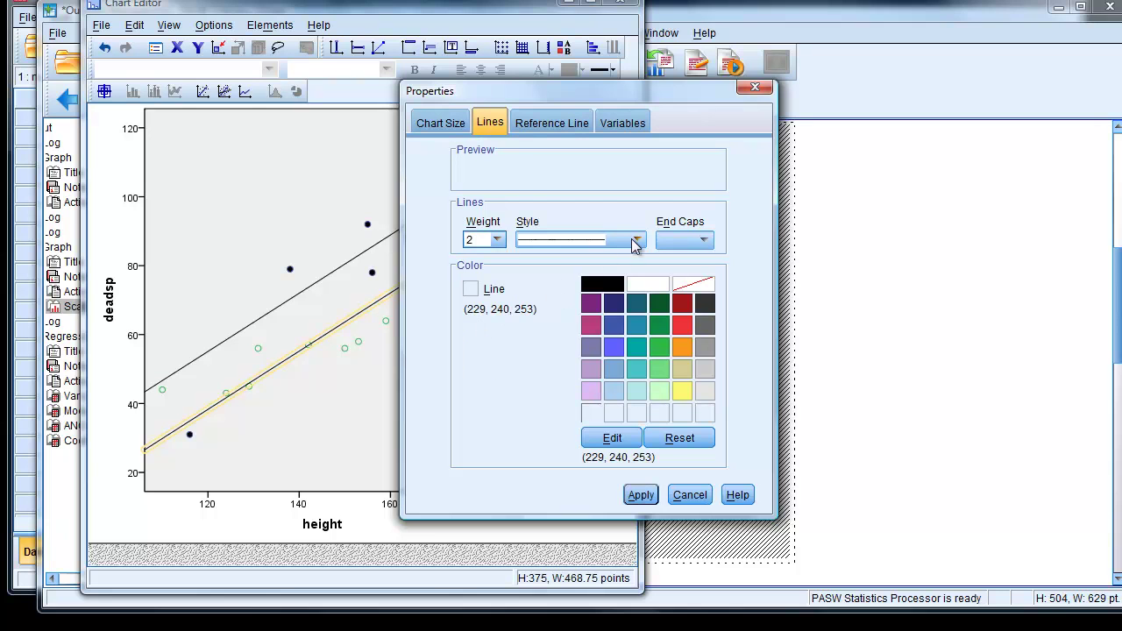
left_click(637, 241)
left_click(583, 277)
left_click(682, 304)
left_click(641, 495)
left_click(692, 495)
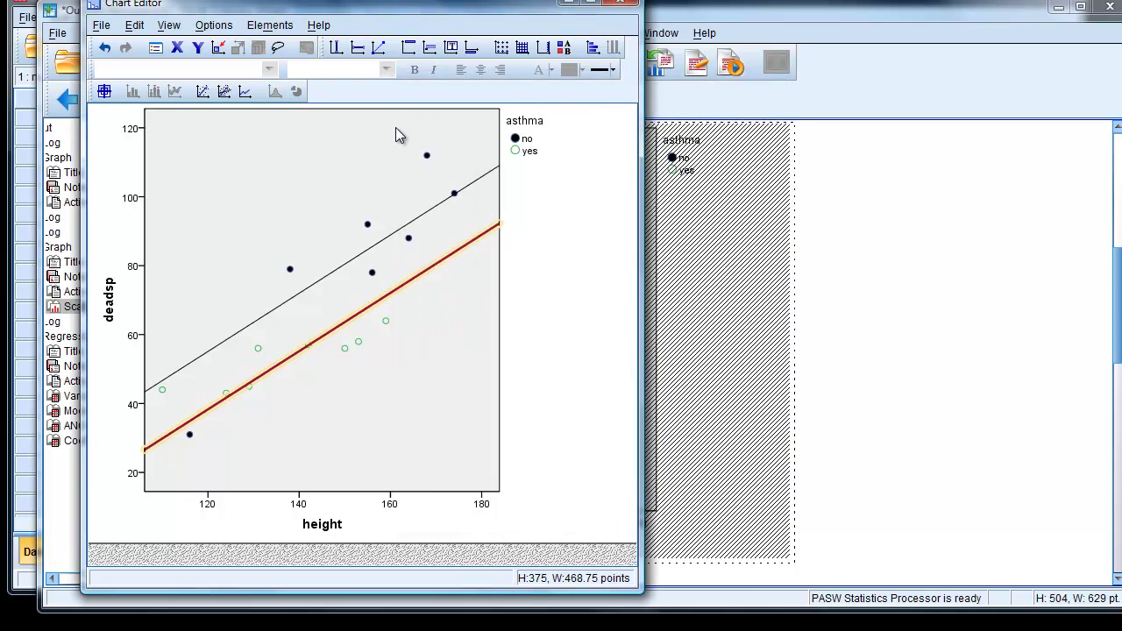
Step: Close the Chart Editor and scroll back to the Model Summary, ANOVA and Coefficients tables
key("alt+F4")
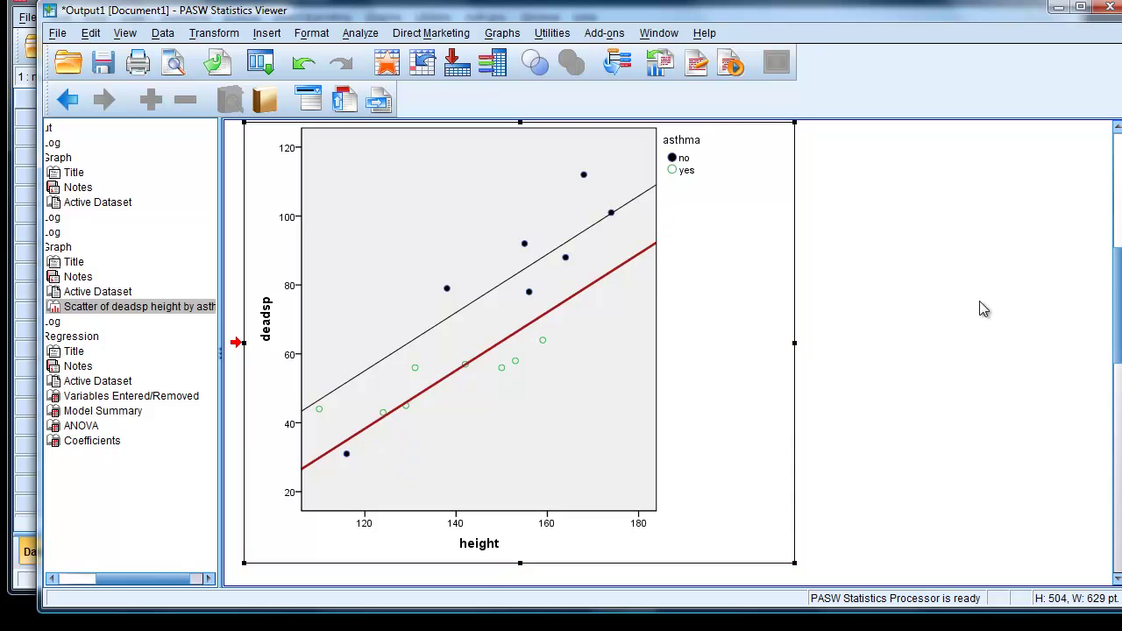
left_click_drag(1115, 321, 1115, 539)
left_click(478, 198)
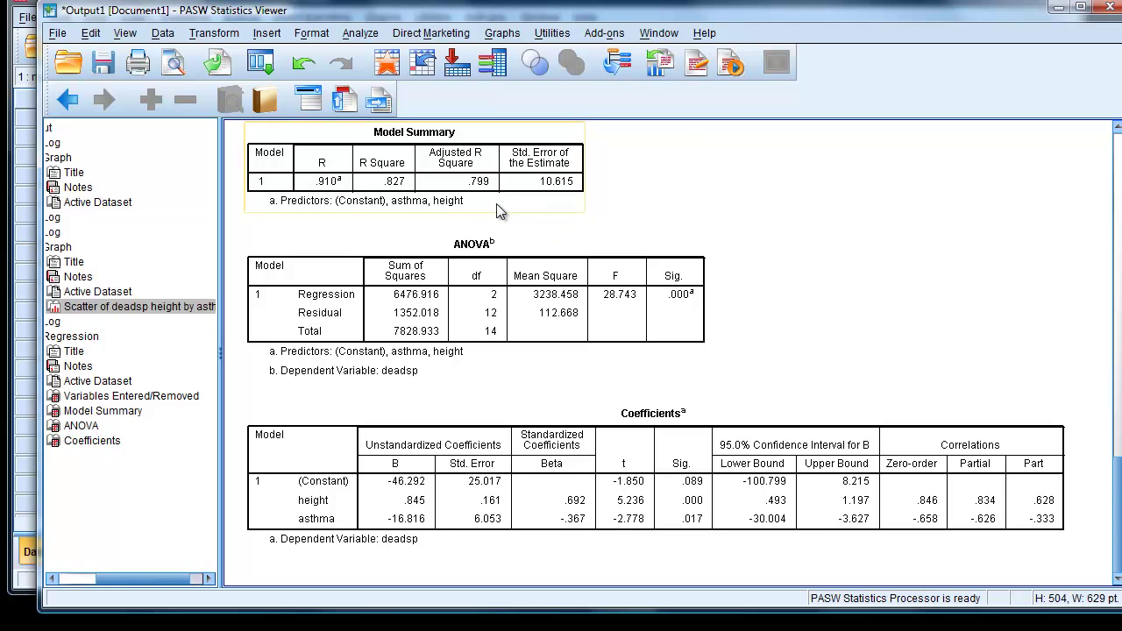
left_click(743, 231)
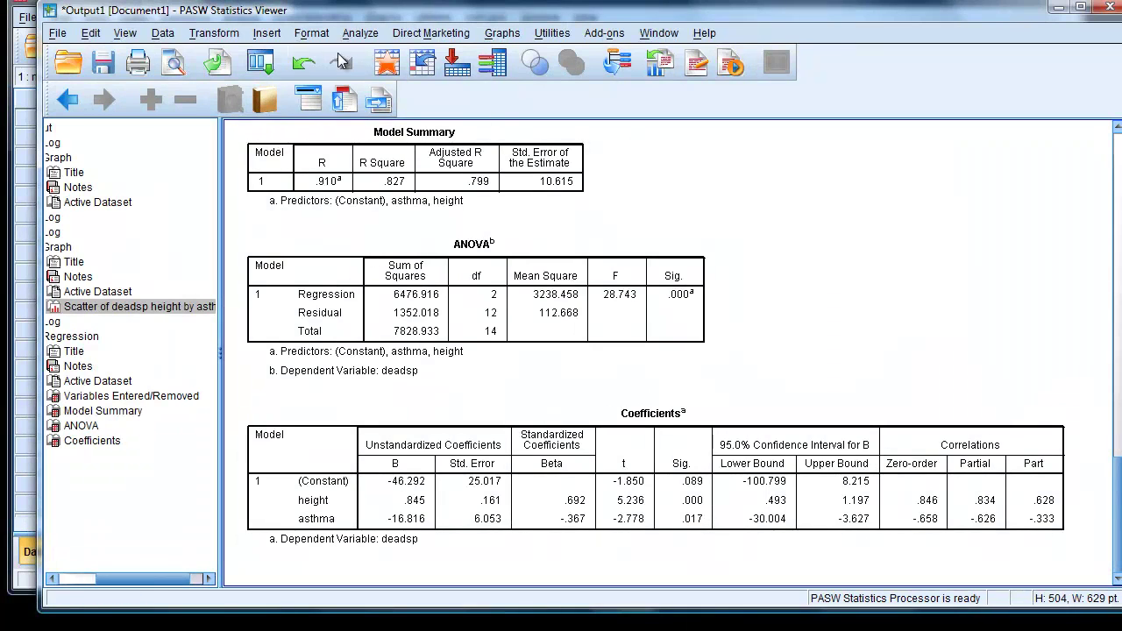
left_click(363, 37)
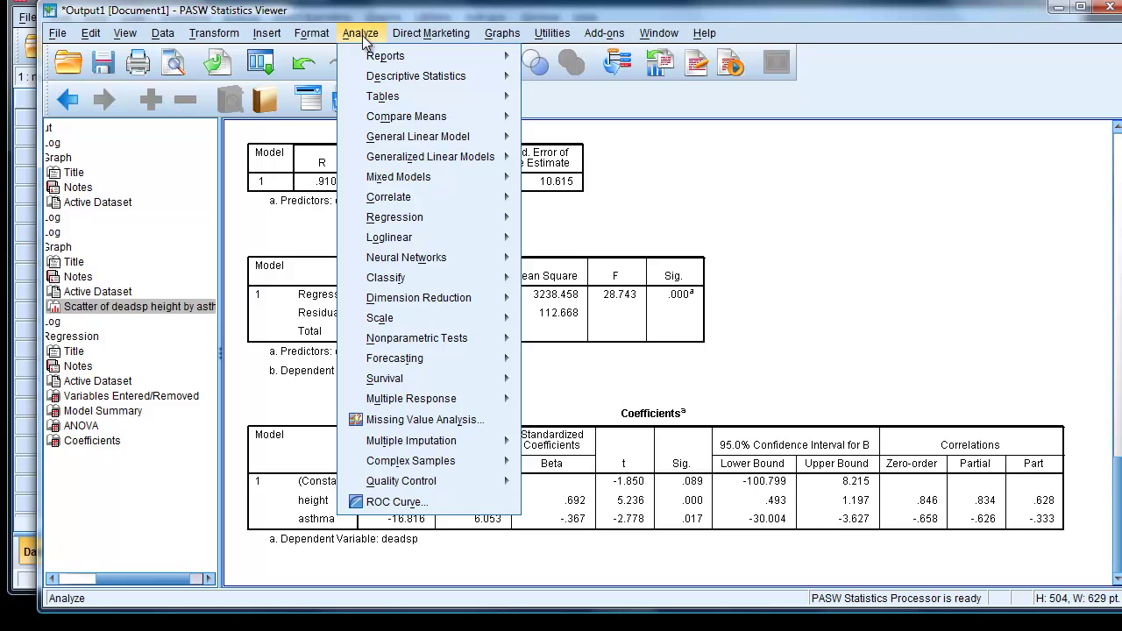
Step: Set up a Univariate GLM with deadsp dependent, asthma as fixed factor and height as covariate
mouse_move(412, 137)
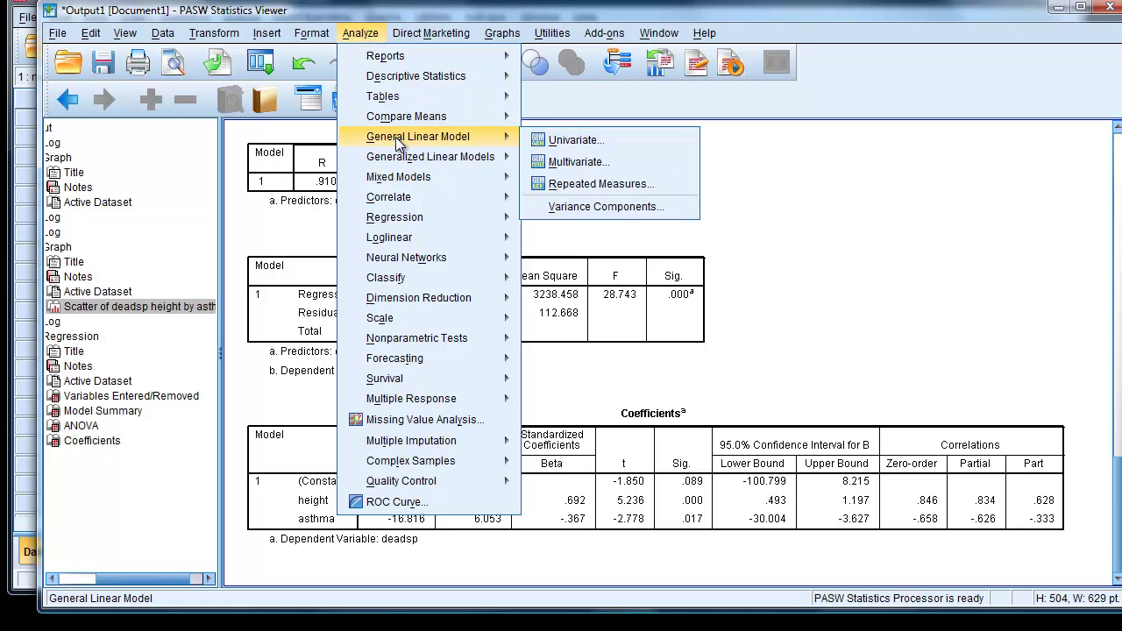
left_click(584, 143)
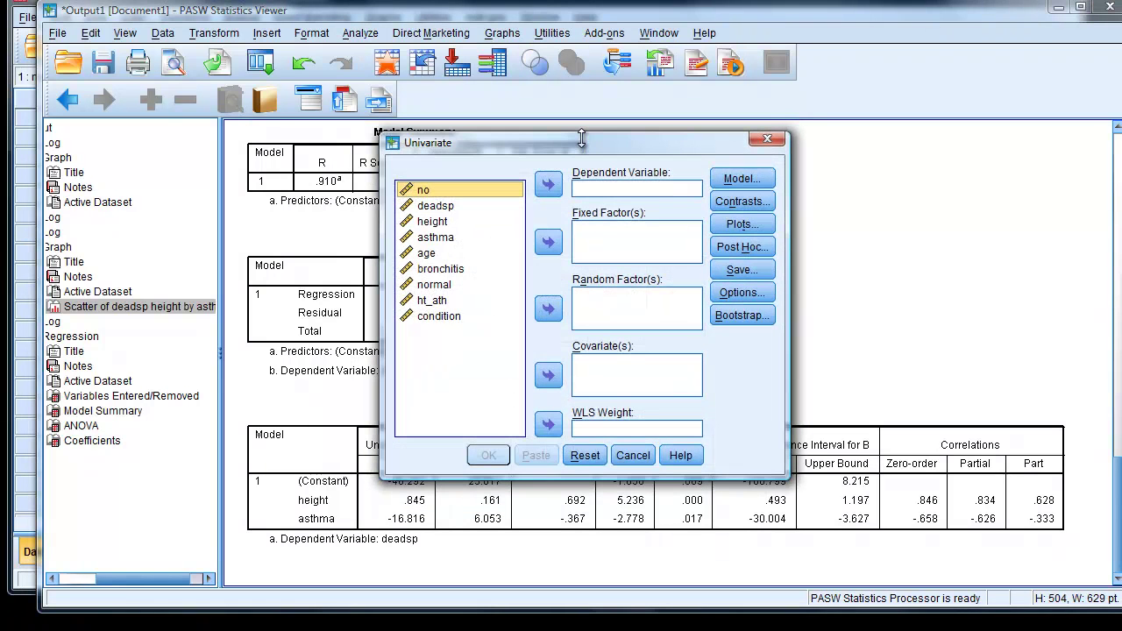
left_click(436, 208)
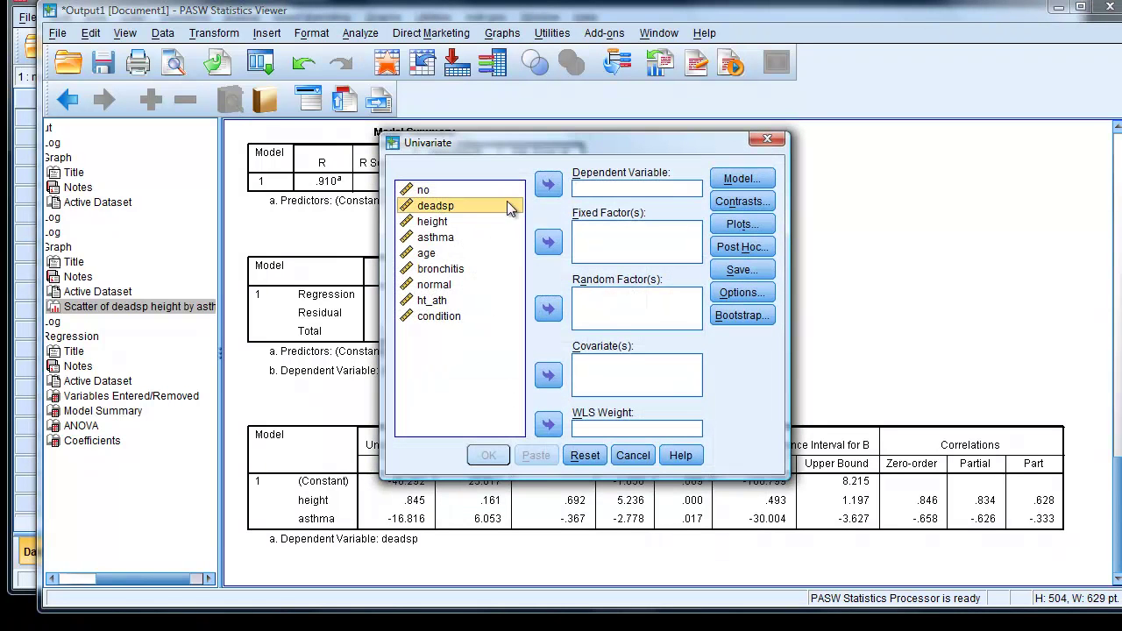
left_click(546, 189)
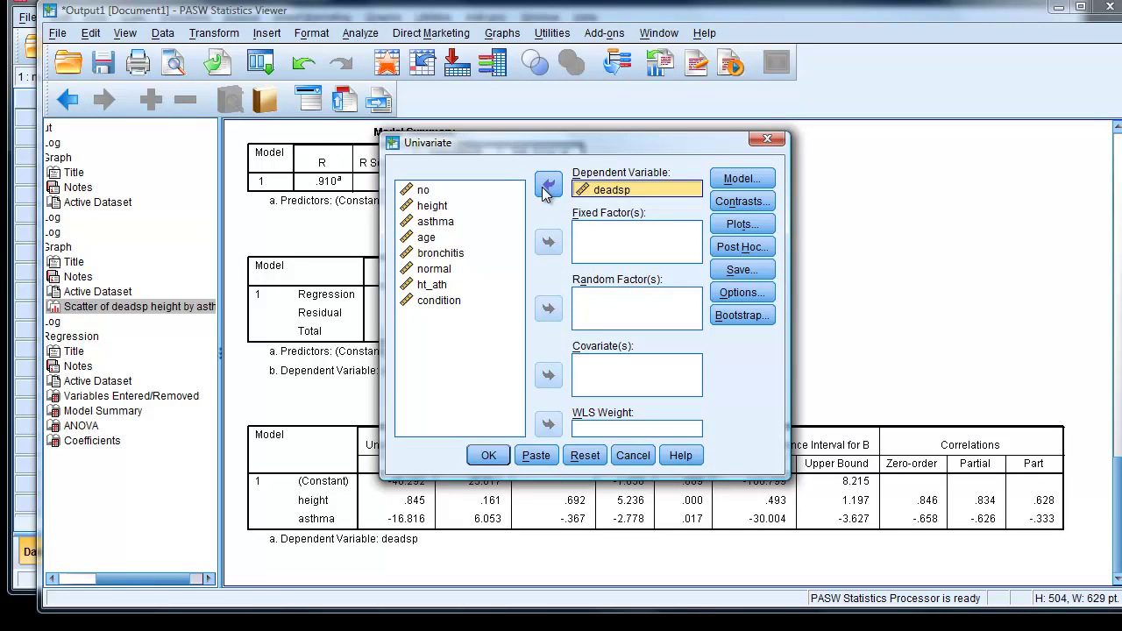
left_click(439, 223)
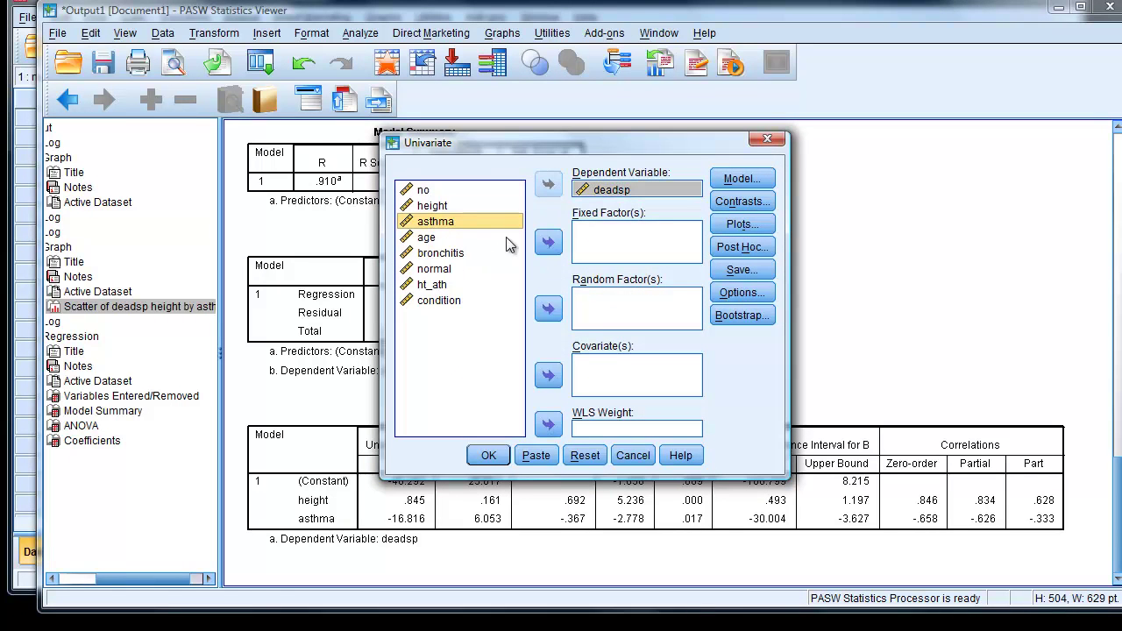
left_click(548, 243)
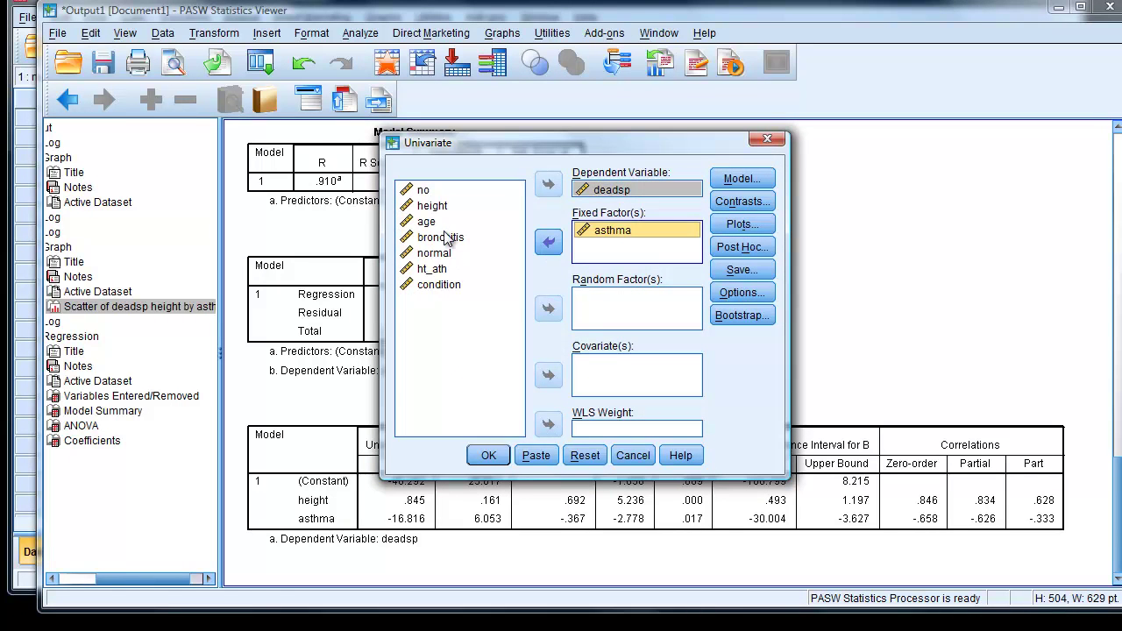
left_click(432, 206)
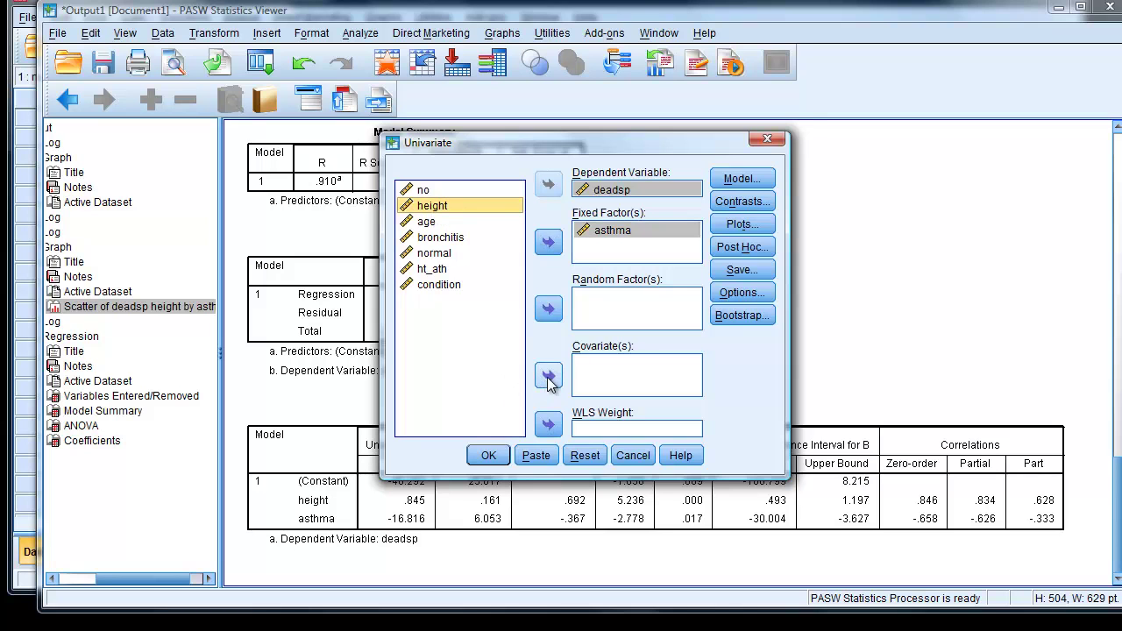
left_click(549, 377)
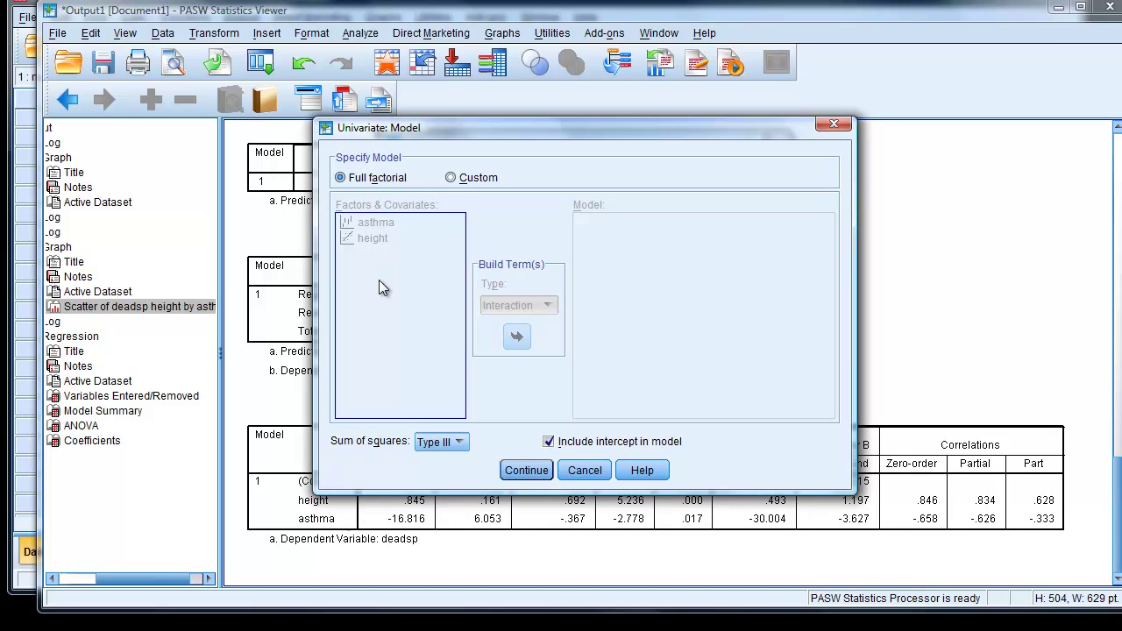
Step: Define a custom model with terms asthma, height and the asthma*height interaction, then confirm
left_click(451, 178)
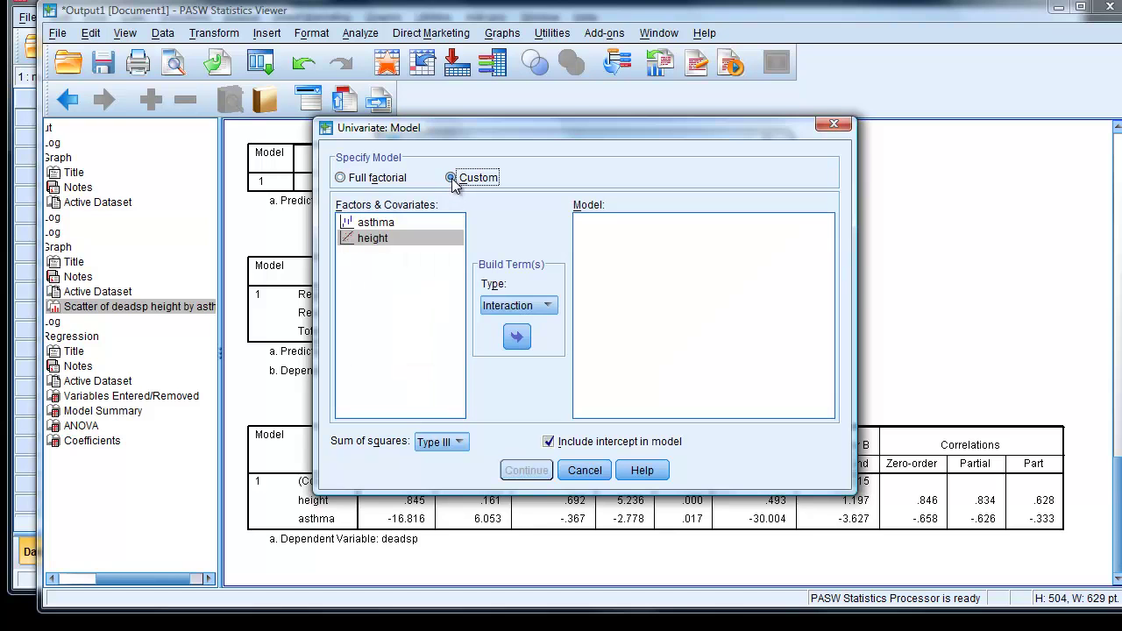
left_click(377, 225)
left_click(516, 340)
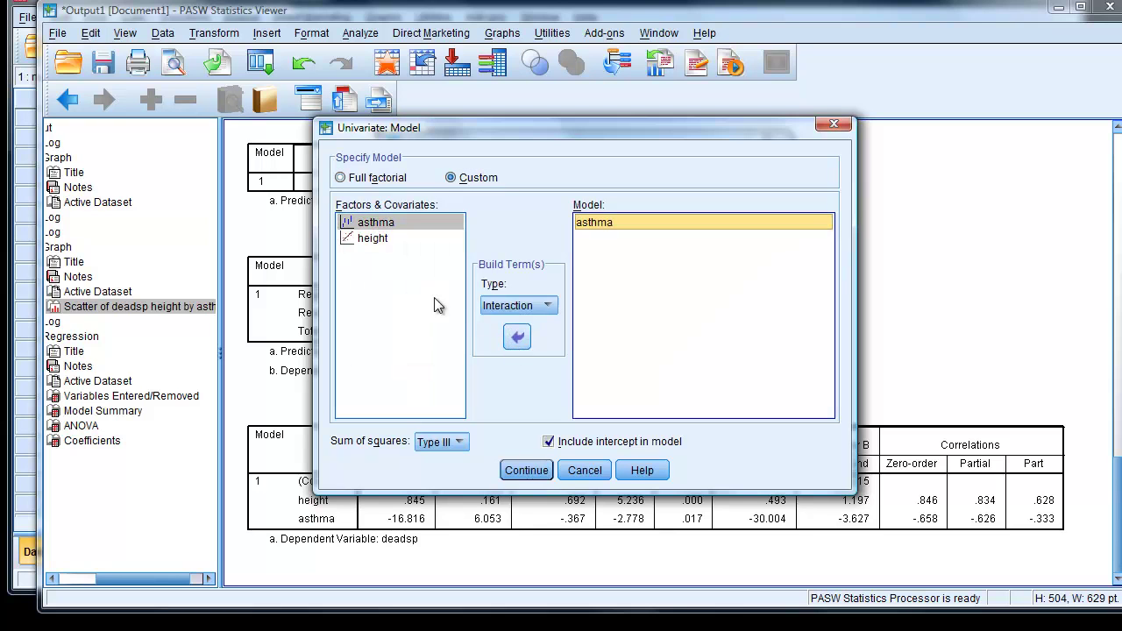
left_click(368, 238)
left_click(517, 338)
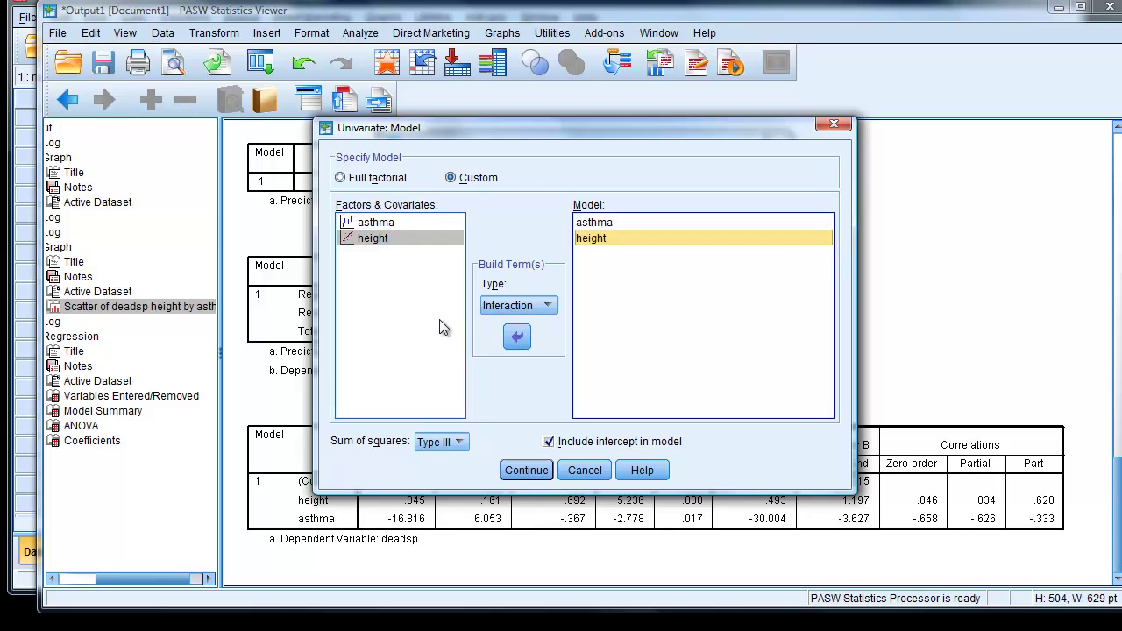
left_click(392, 222)
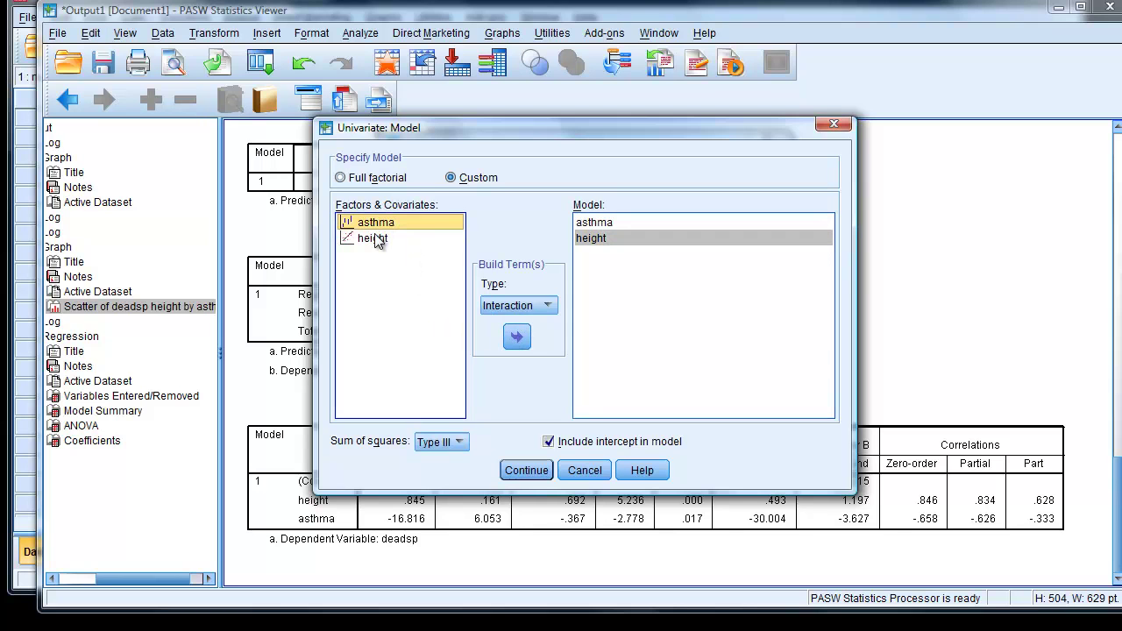
left_click(375, 241, "ctrl")
left_click(375, 240, "ctrl")
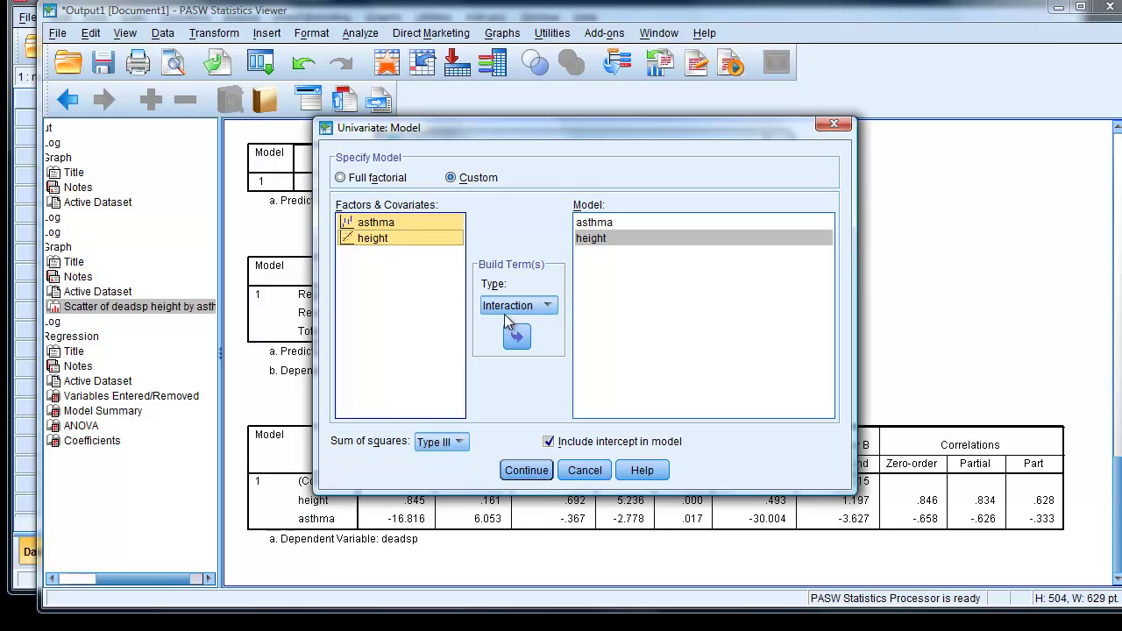
left_click(517, 340)
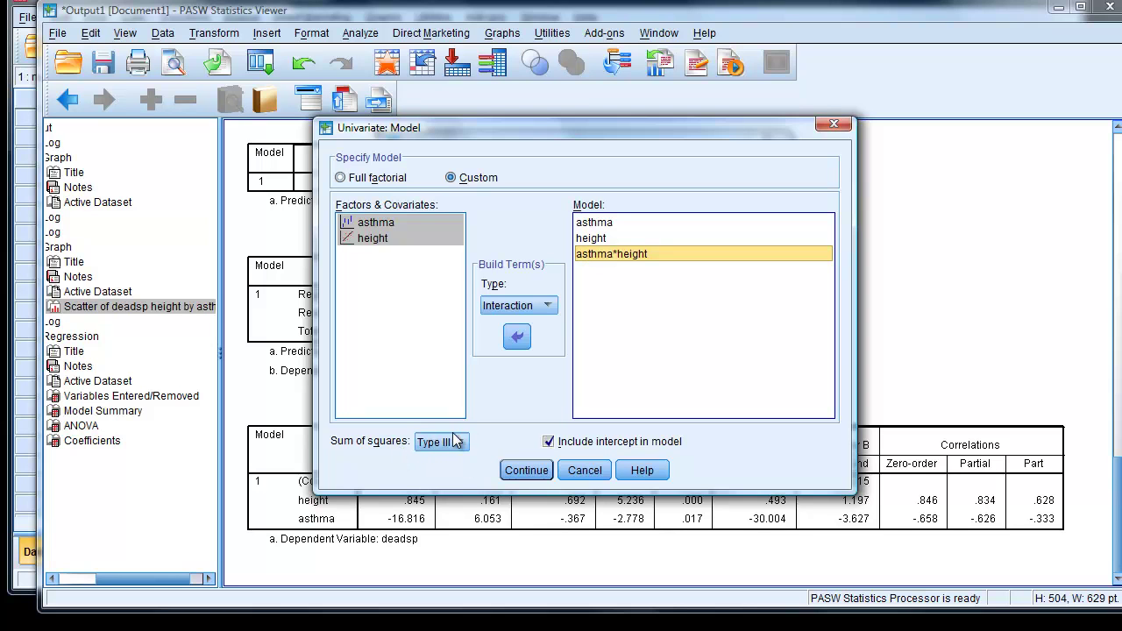
left_click(527, 471)
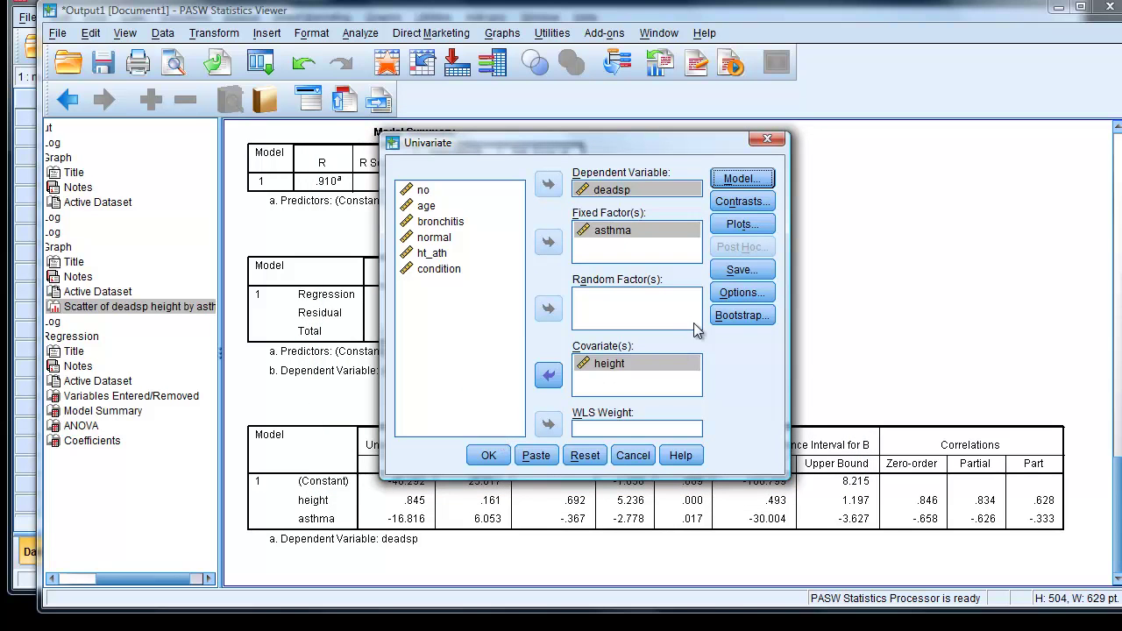
Step: Run the GLM interaction model, giving asthma*height F 10.109, Sig .009, R Squared .910
left_click(489, 457)
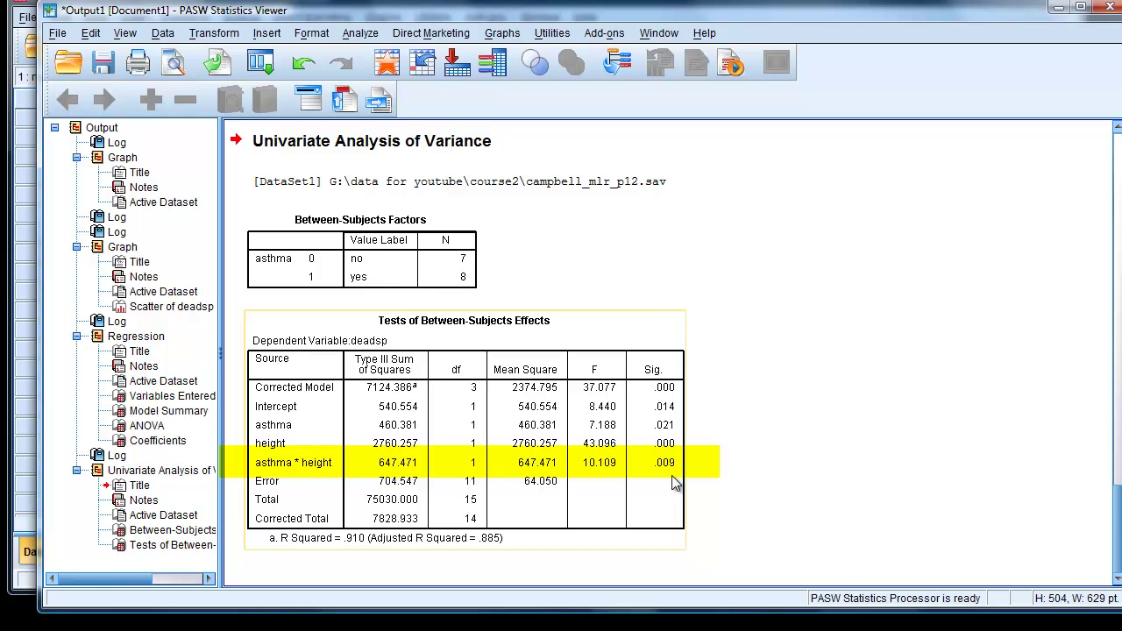
left_click(931, 519)
scroll(931, 433, "up", 10)
Step: Compare the Tests of Between-Subjects Effects against the earlier regression Coefficients table
left_click(932, 434)
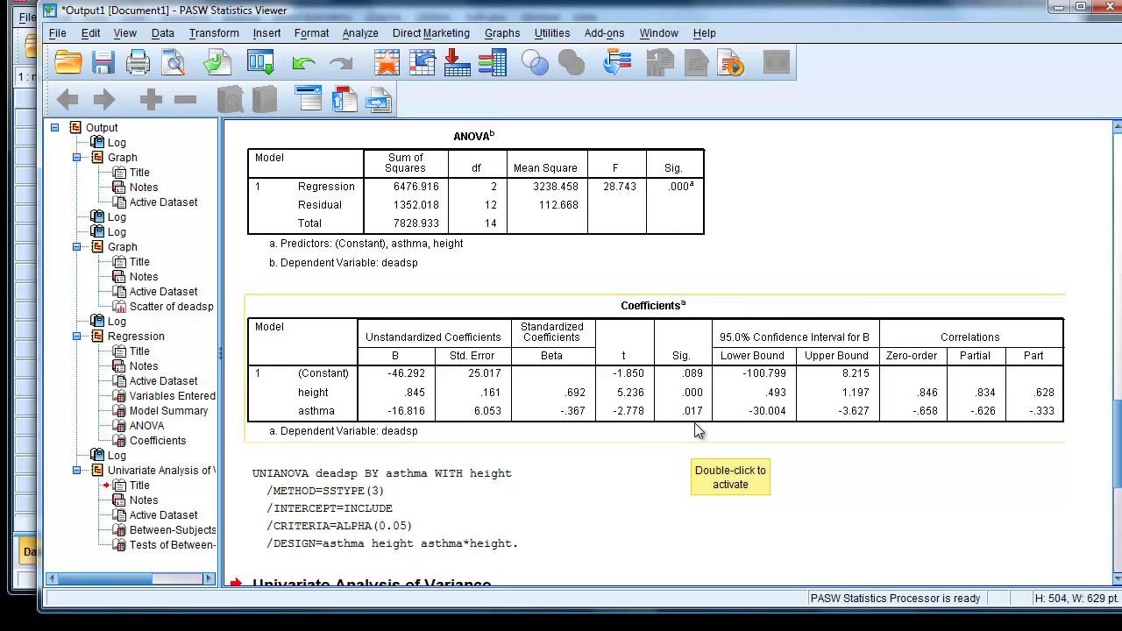
scroll(1119, 486, "down", 3)
left_click_drag(1119, 487, 1120, 554)
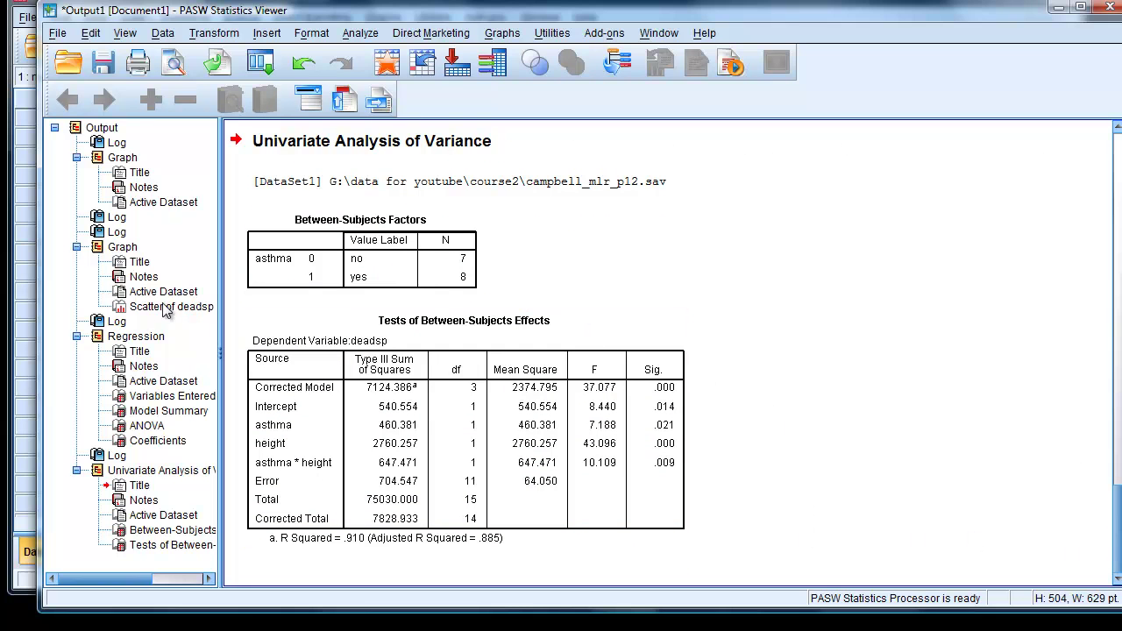
mouse_move(1119, 537)
left_mouse_down()
mouse_move(1118, 373)
mouse_move(1119, 537)
left_mouse_up()
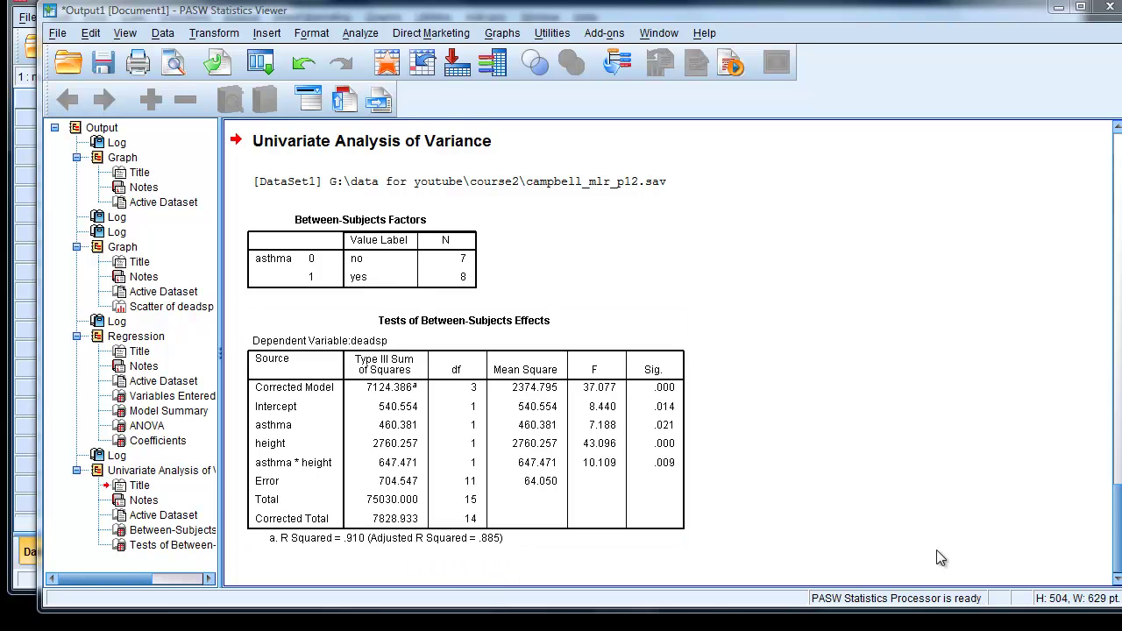
scroll(1118, 543, "up", 1)
left_click_drag(1118, 543, 1083, 454)
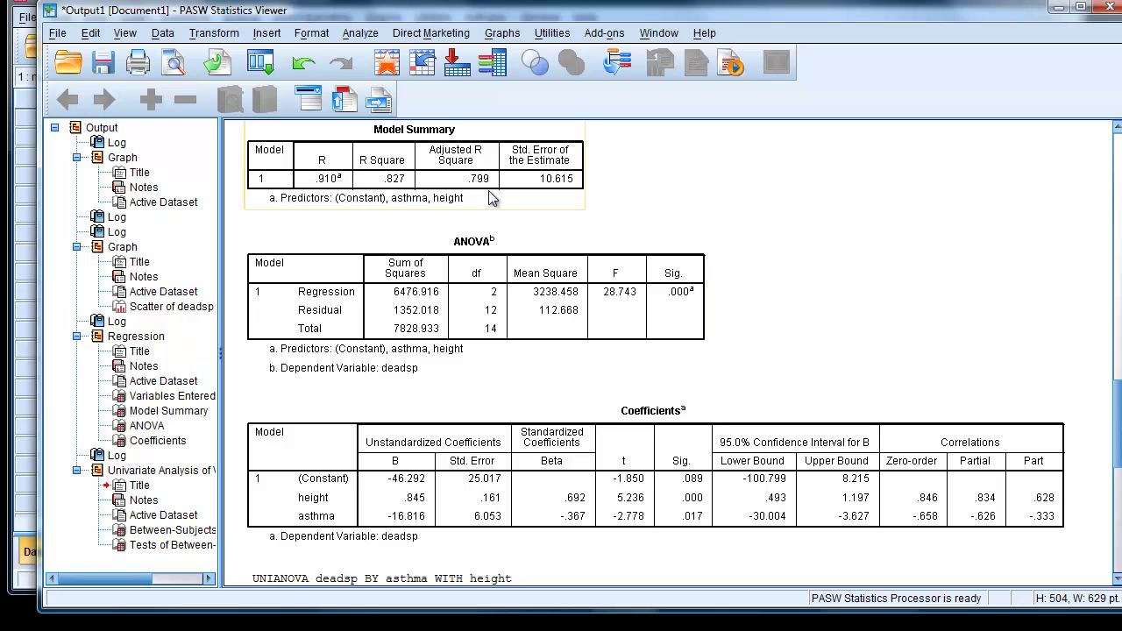
scroll(1119, 565, "down", 10)
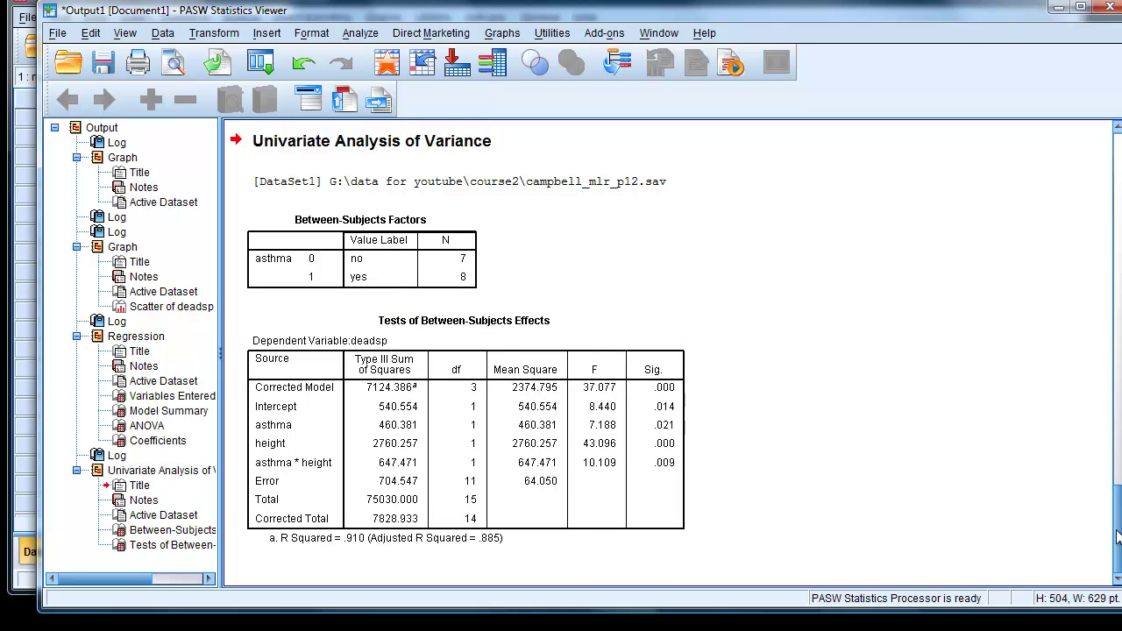
mouse_move(1118, 536)
left_mouse_down()
mouse_move(1112, 463)
mouse_move(1103, 496)
mouse_move(1116, 542)
left_mouse_up()
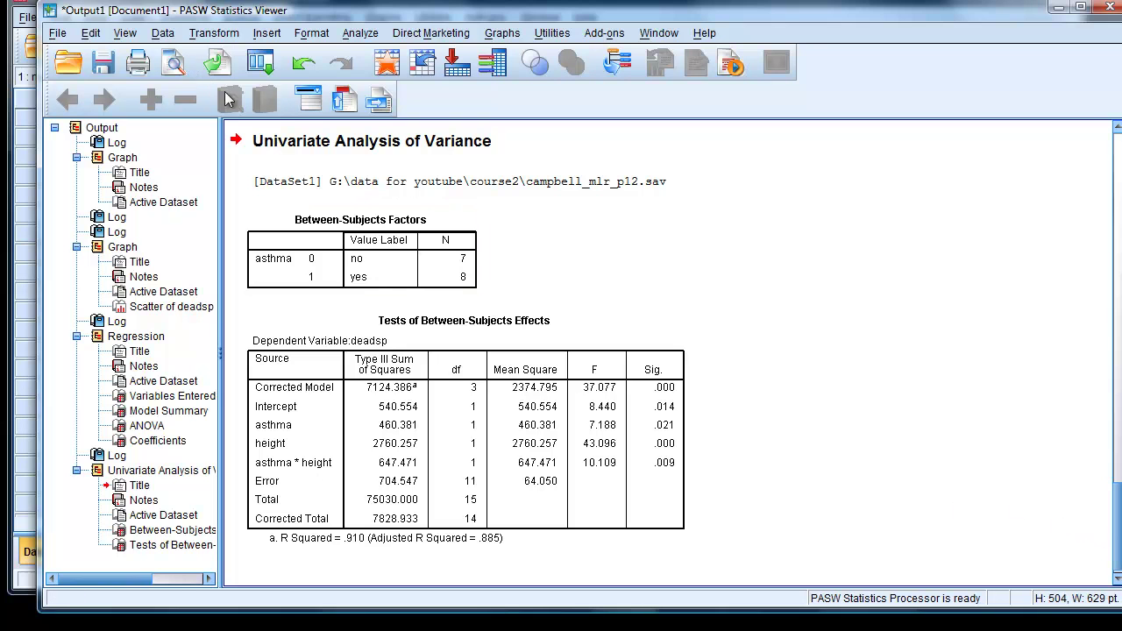
Step: Redraw the deadsp vs height scatterplot by asthma from the recalled Simple Scatterplot dialog
left_click(263, 65)
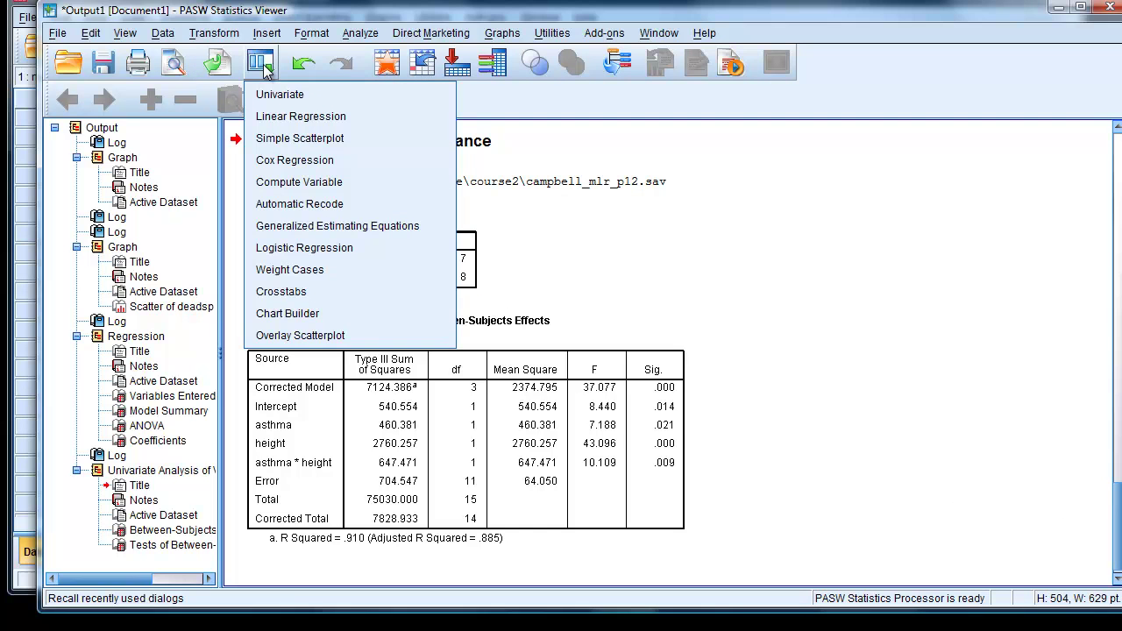
left_click(267, 139)
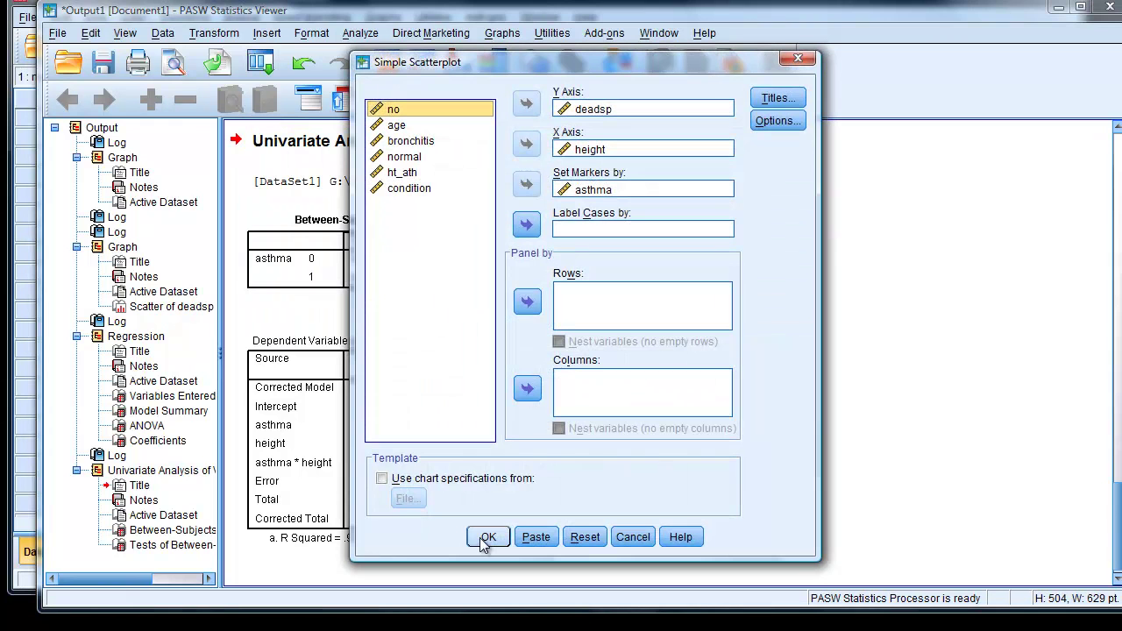
left_click(485, 538)
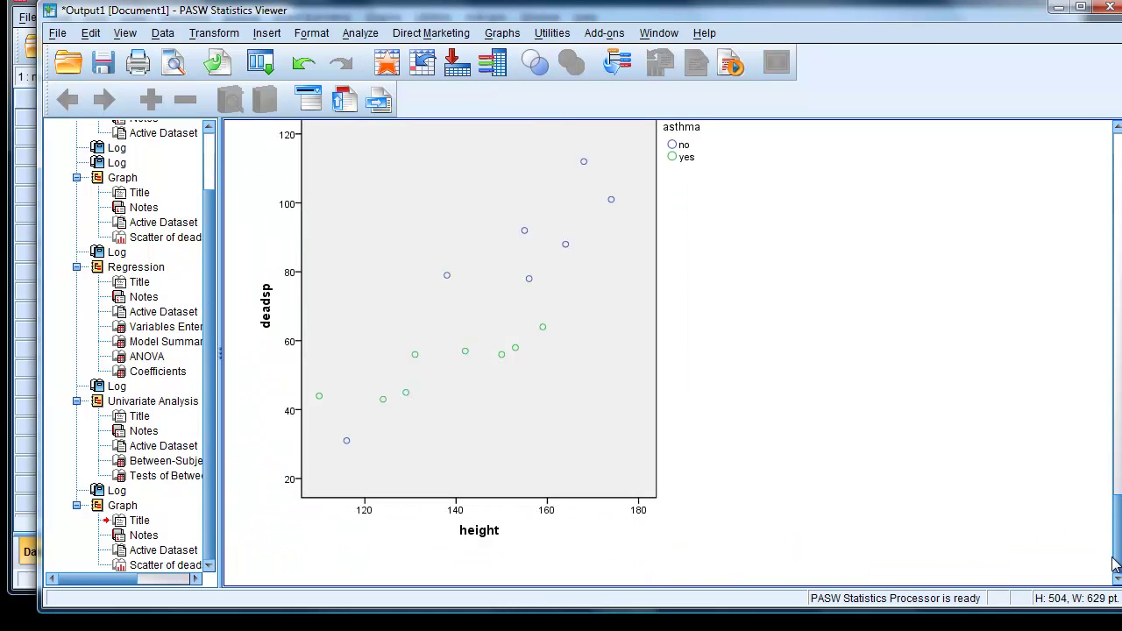
Step: Add linear fit lines per asthma subgroup, giving R² 0.848 (no) and 0.78 (yes)
double_click(530, 362)
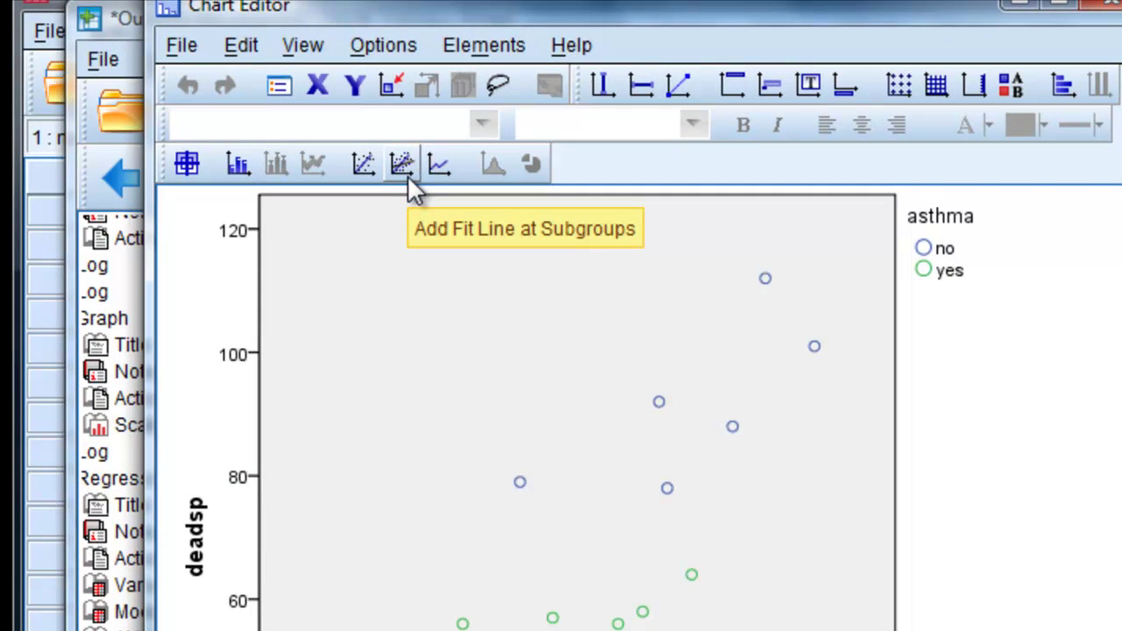
left_click(400, 170)
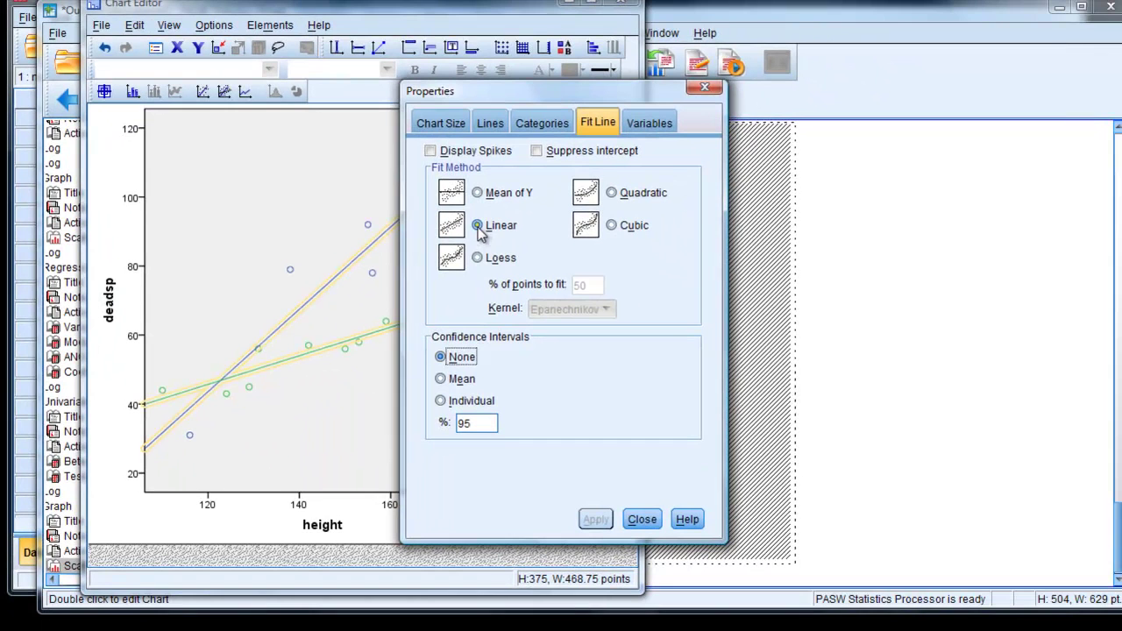
left_click(478, 226)
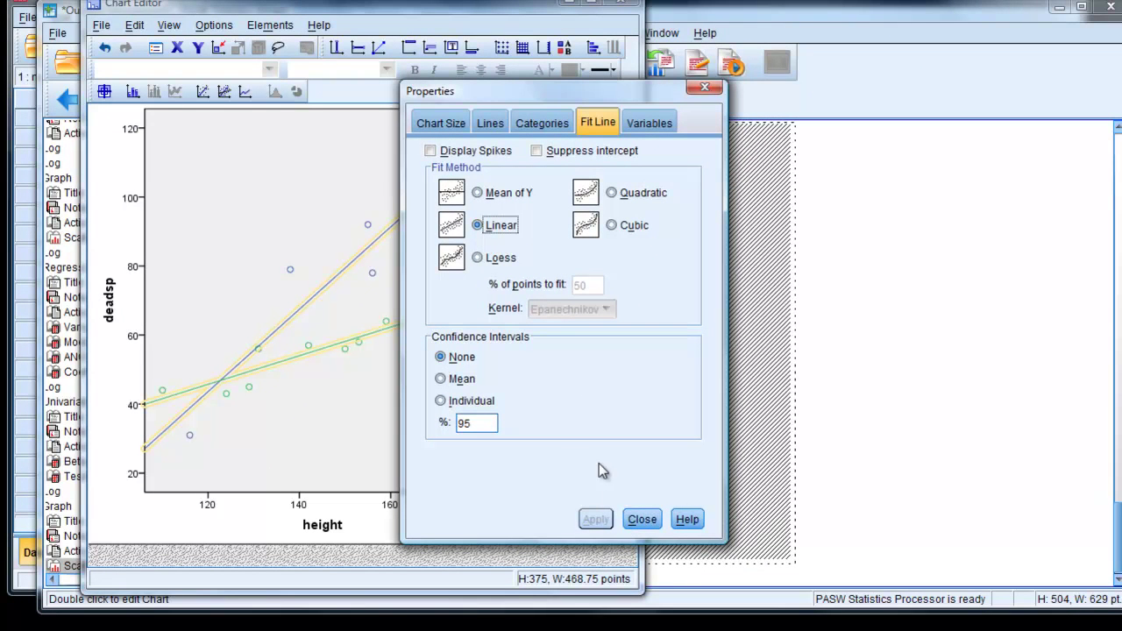
left_click_drag(501, 88, 765, 93)
left_click(907, 525)
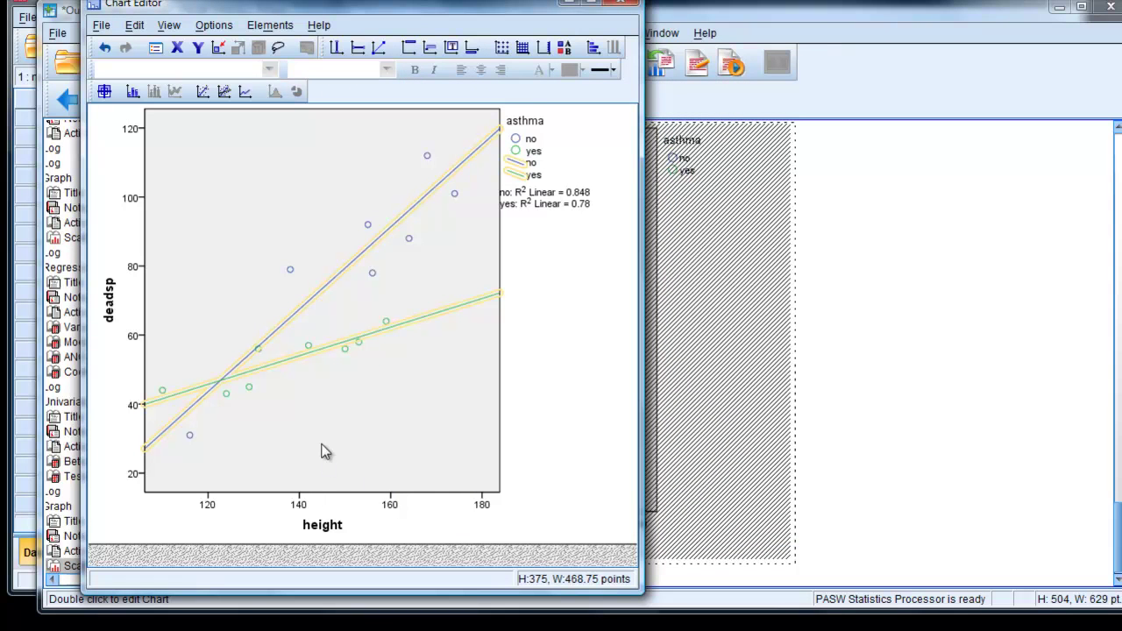